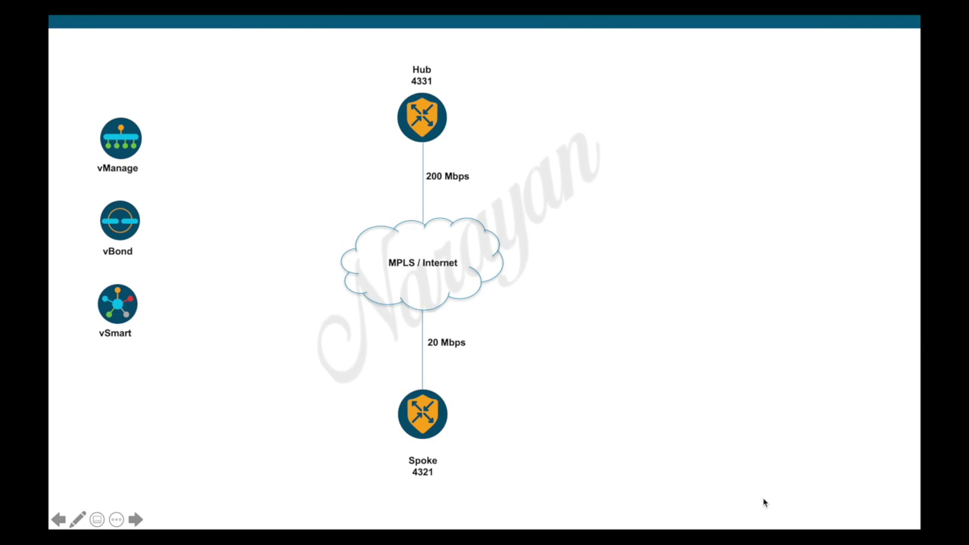
pyautogui.click(763, 503)
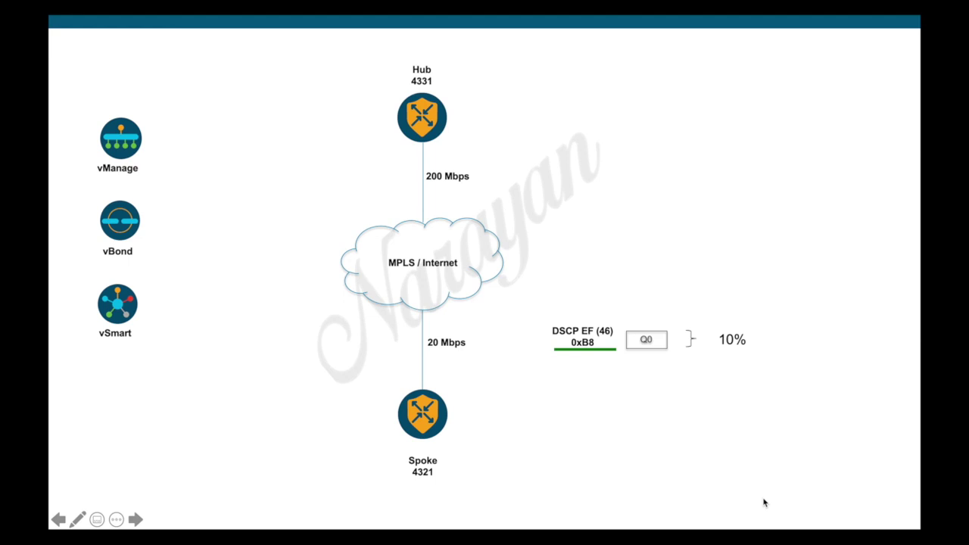
pyautogui.press('Right')
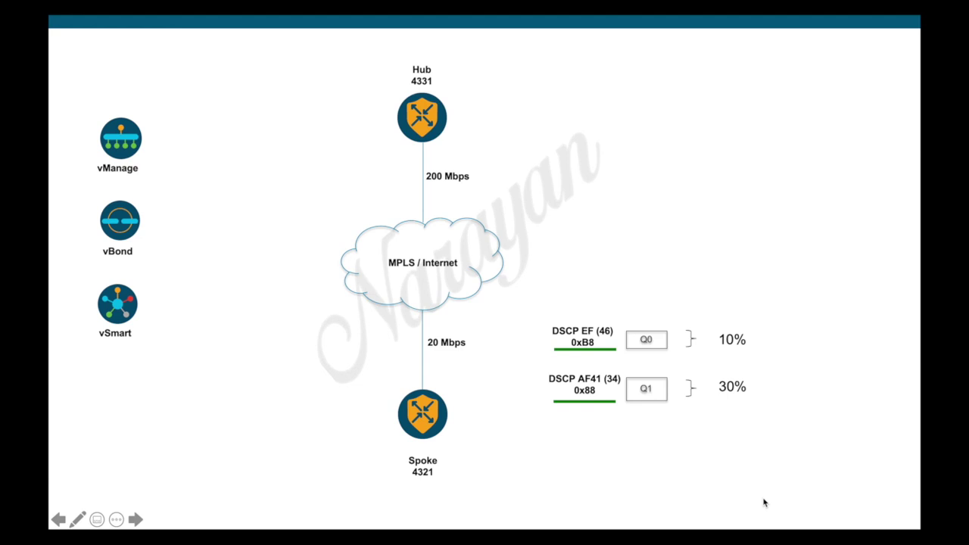
pyautogui.press('Right')
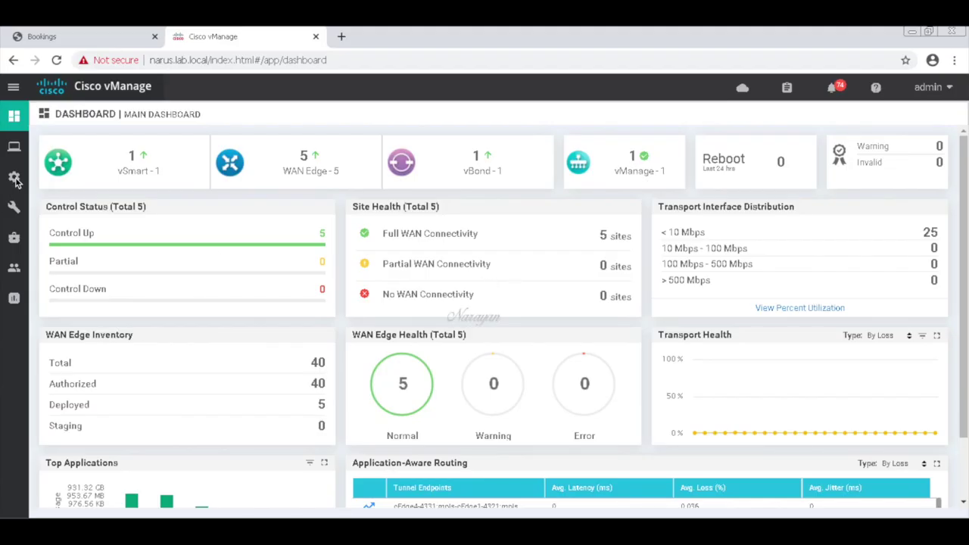
# Open the feature template 4321_interface_g000 for editing and examine the shaping rate in its ACL/QoS section
pyautogui.moveTo(15, 182)
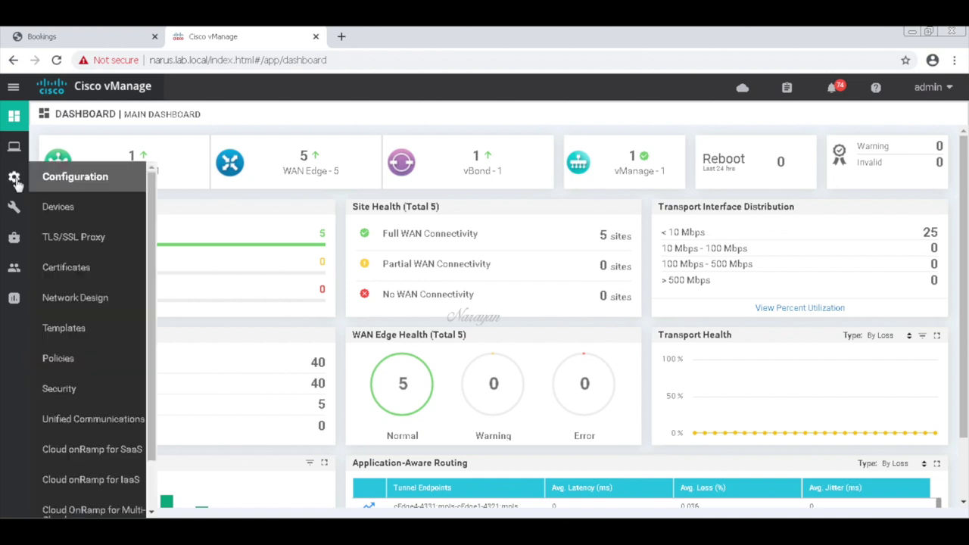
pyautogui.click(74, 328)
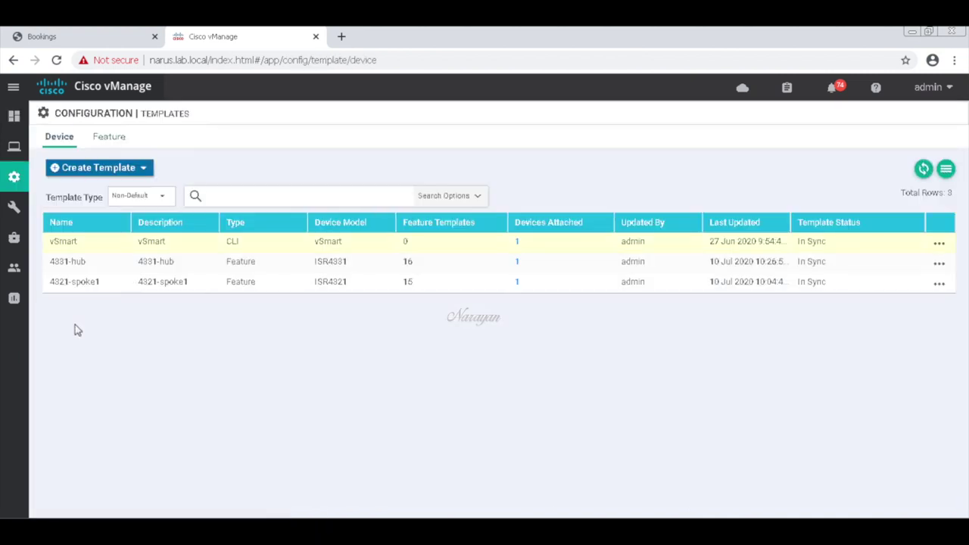
pyautogui.click(116, 143)
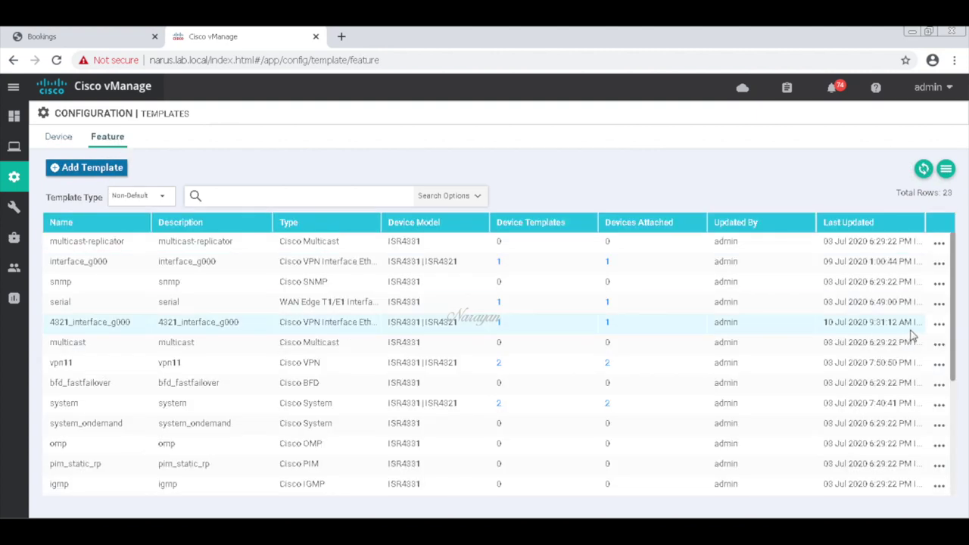
pyautogui.click(938, 325)
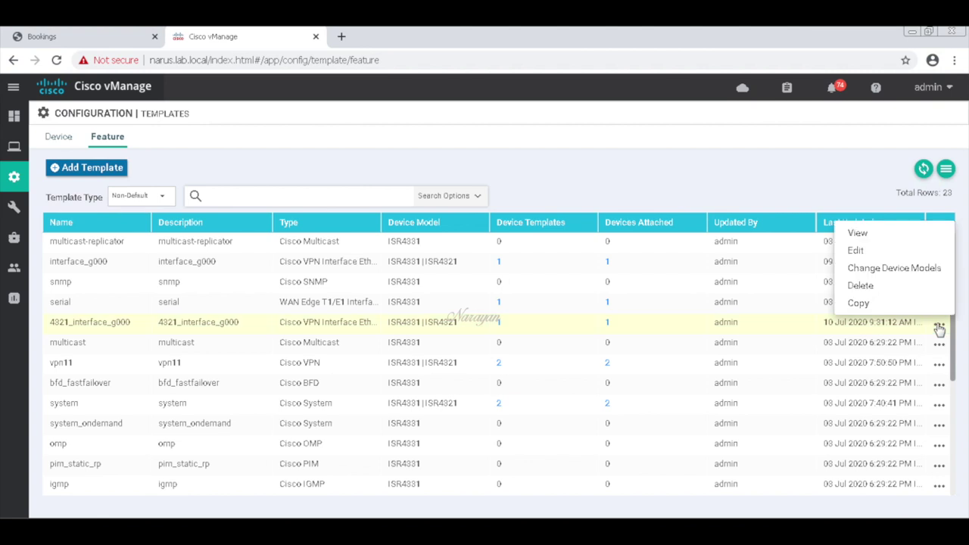
pyautogui.click(858, 250)
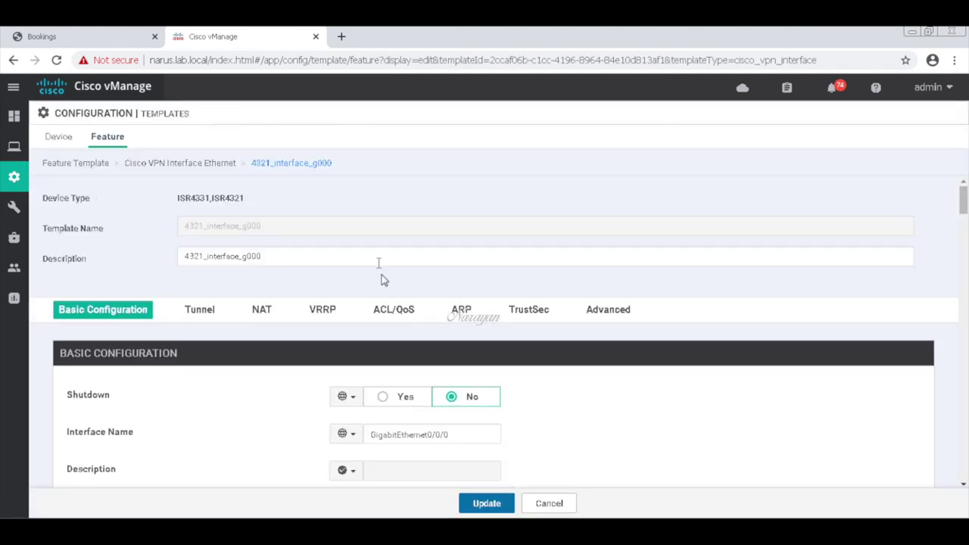
pyautogui.click(402, 310)
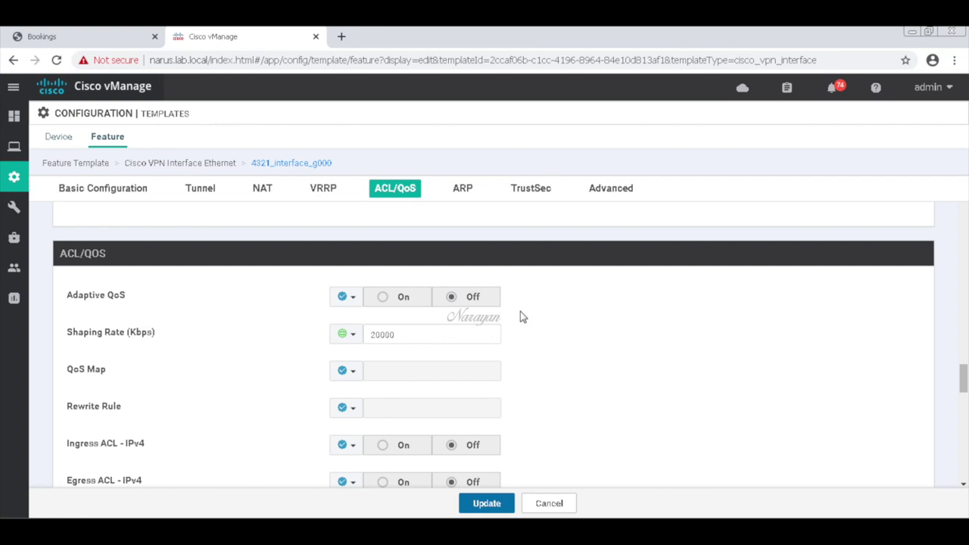
# Switch to the Ubuntu virtual machine's terminal and run the throughput test iperf3 -c 172.17.14.11
pyautogui.hotkey('alt', 'Tab')
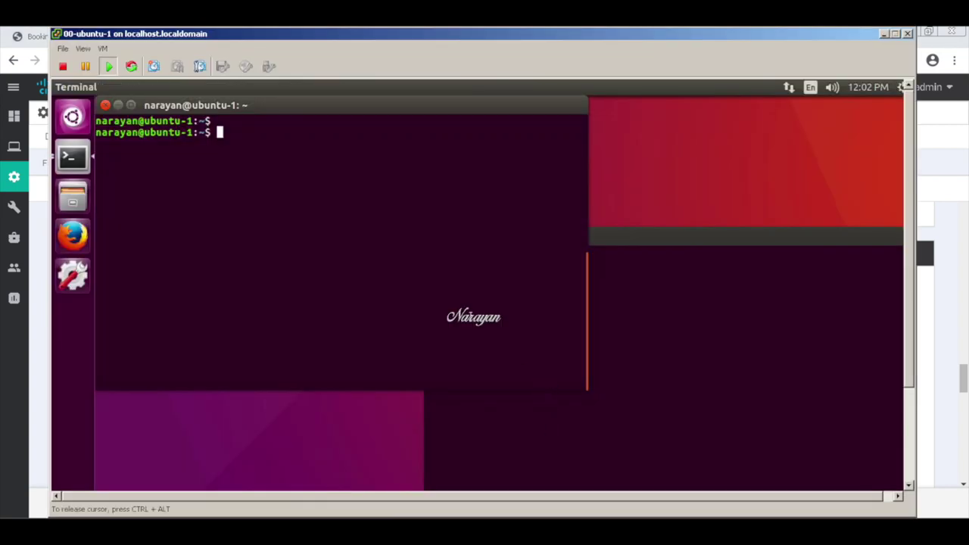
pyautogui.press('Return')
pyautogui.press('Return')
pyautogui.press('Return')
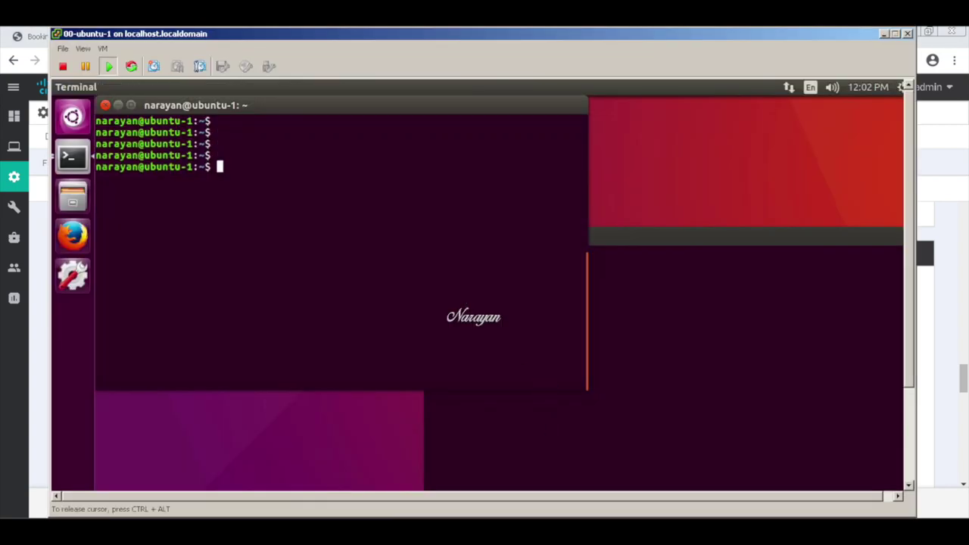
pyautogui.write('iperf3 -c 17')
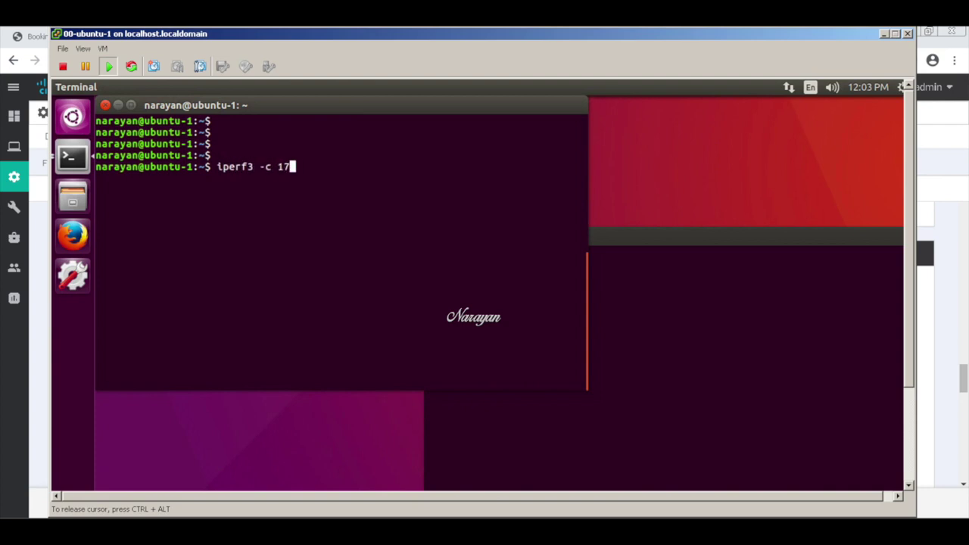
pyautogui.write('2.17.14.11')
pyautogui.press('Return')
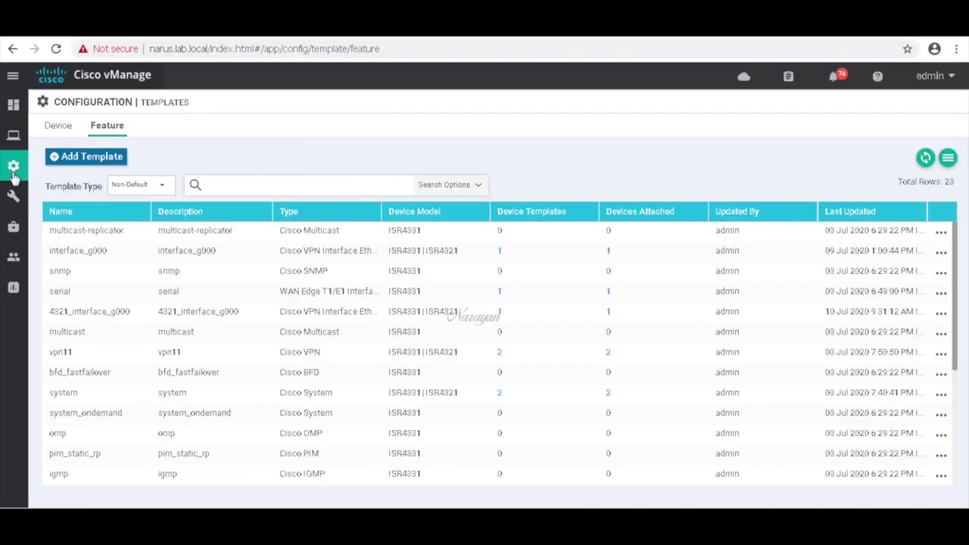
# Start a new localized policy in the vManage configuration and open its class map lists
pyautogui.moveTo(14, 176)
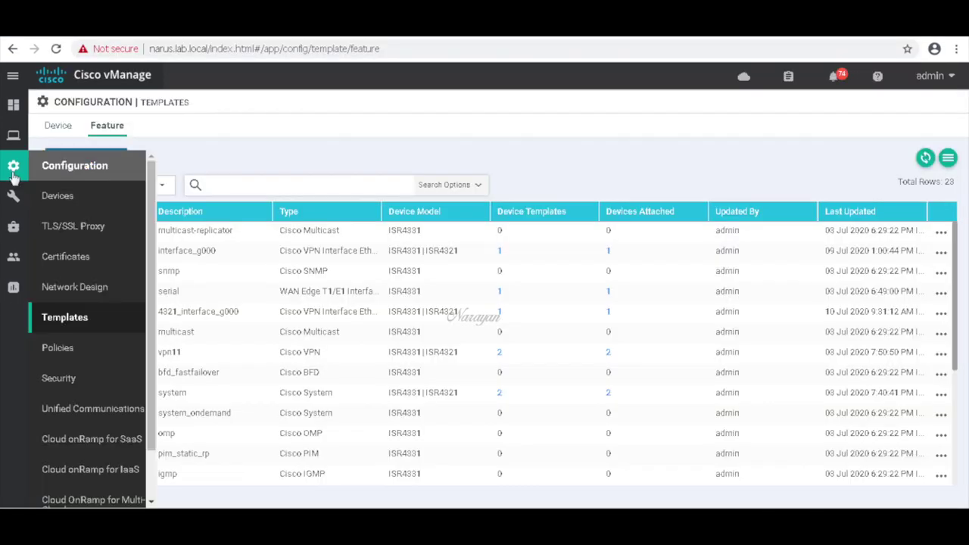
pyautogui.click(59, 348)
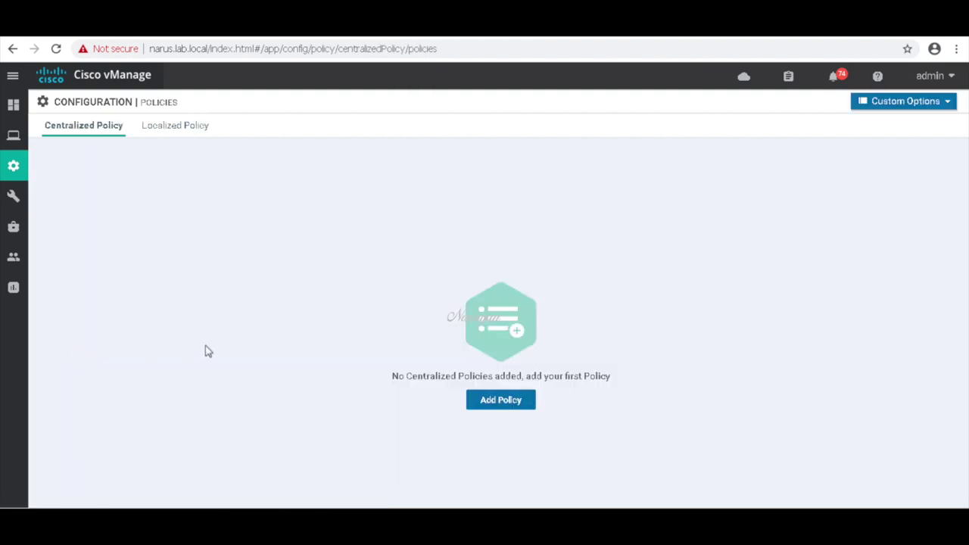
pyautogui.click(180, 127)
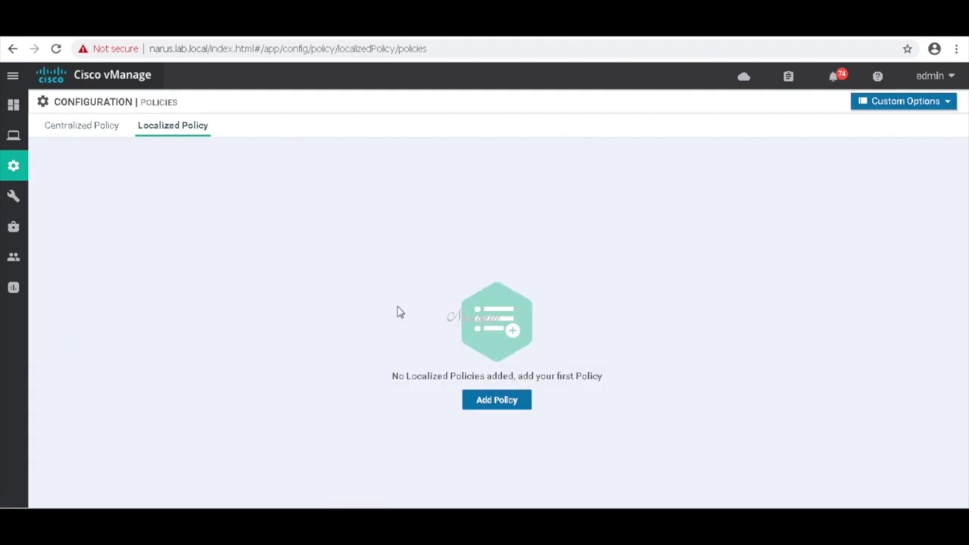
pyautogui.click(504, 403)
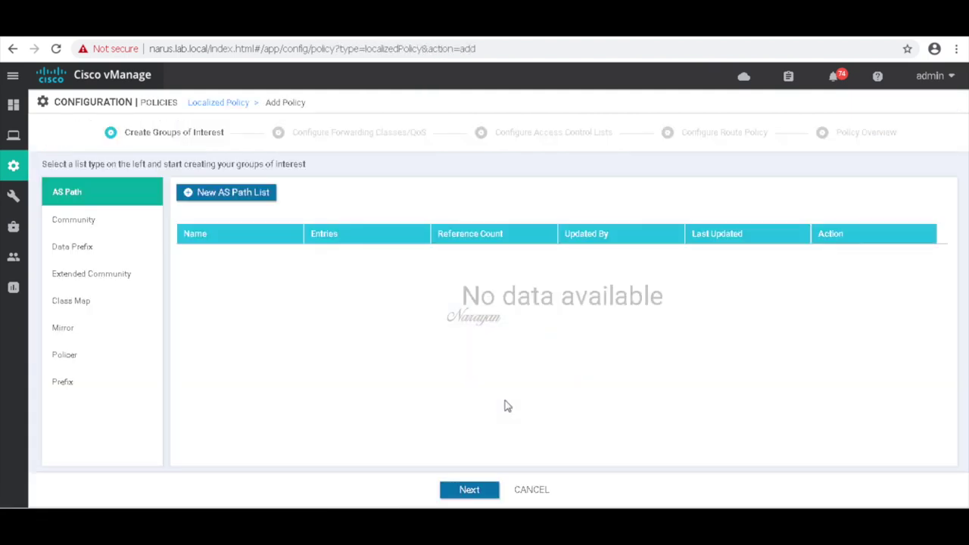
pyautogui.click(97, 306)
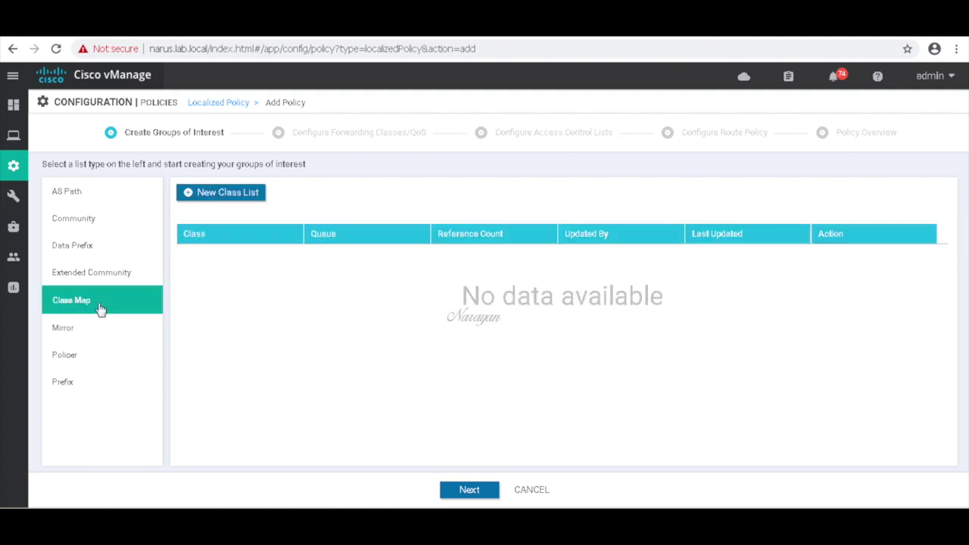
# Create a class list named Queue0 mapped to queue 0 and save it
pyautogui.click(227, 193)
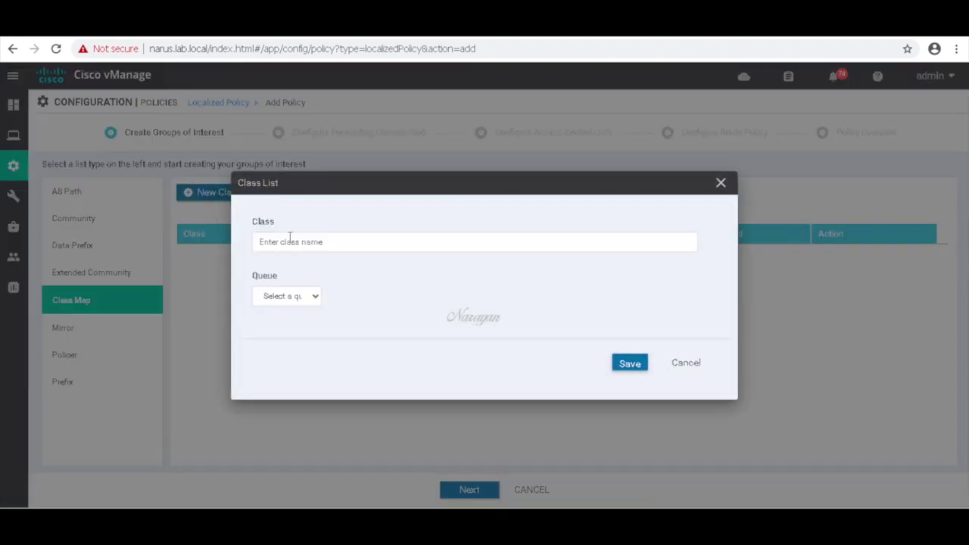
pyautogui.write('Queue0')
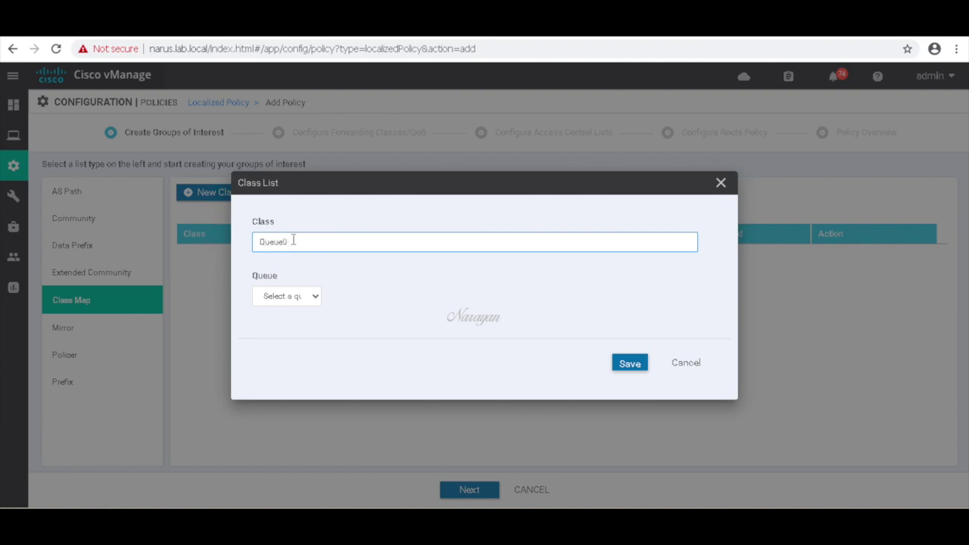
pyautogui.moveTo(295, 240); pyautogui.dragTo(255, 241)
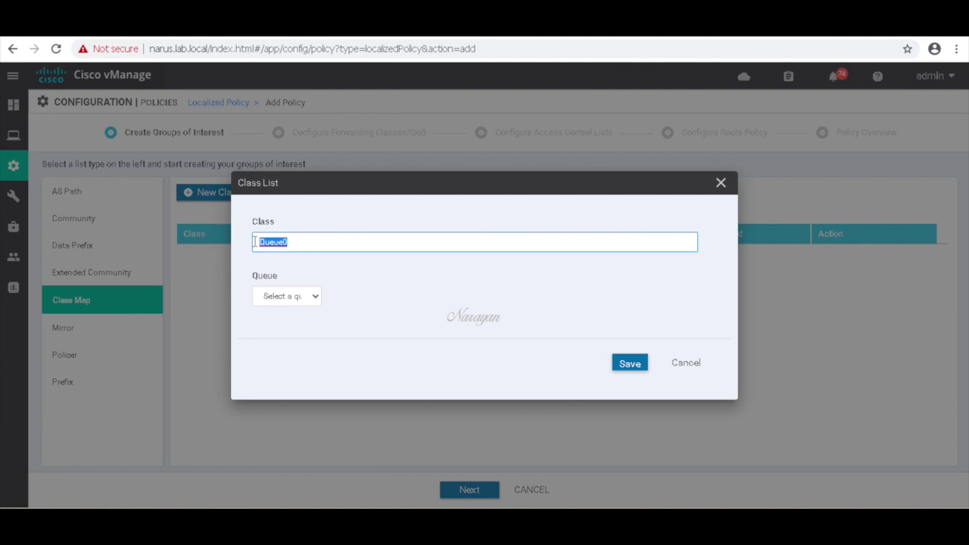
pyautogui.click(313, 299)
pyautogui.click(298, 323)
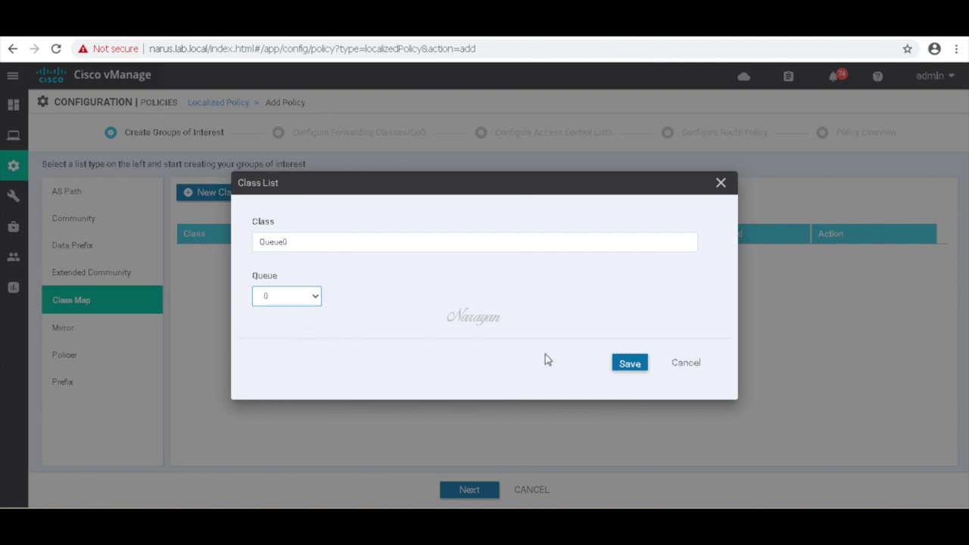
pyautogui.click(629, 363)
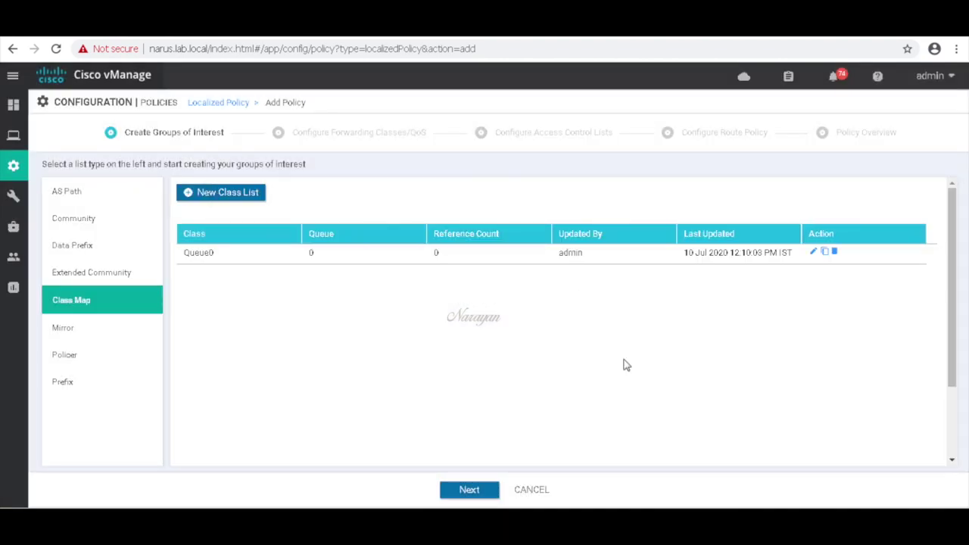
# Create a class list named Queue1 mapped to queue 1 and save it
pyautogui.click(252, 195)
pyautogui.write('Queue0')
pyautogui.press('BackSpace')
pyautogui.write('1')
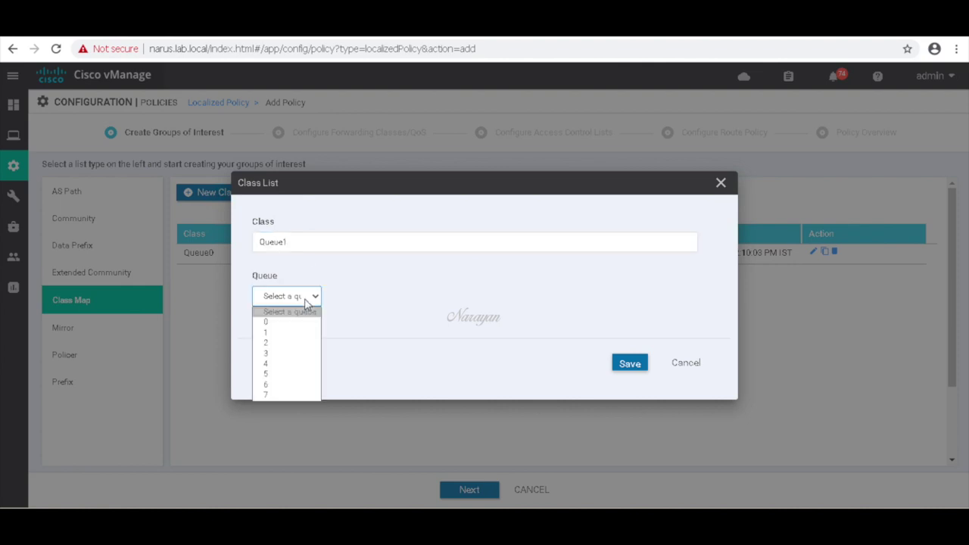
pyautogui.click(305, 301)
pyautogui.click(297, 332)
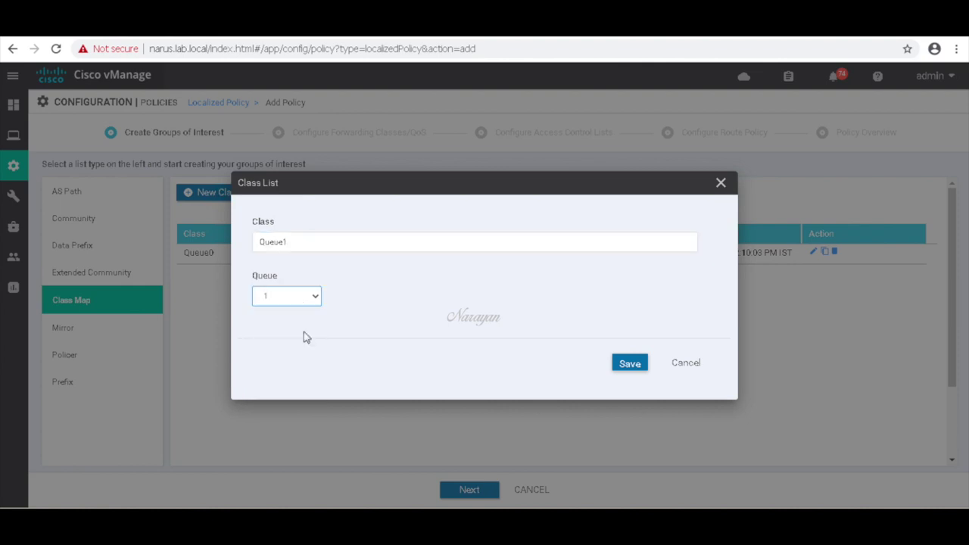
pyautogui.click(622, 365)
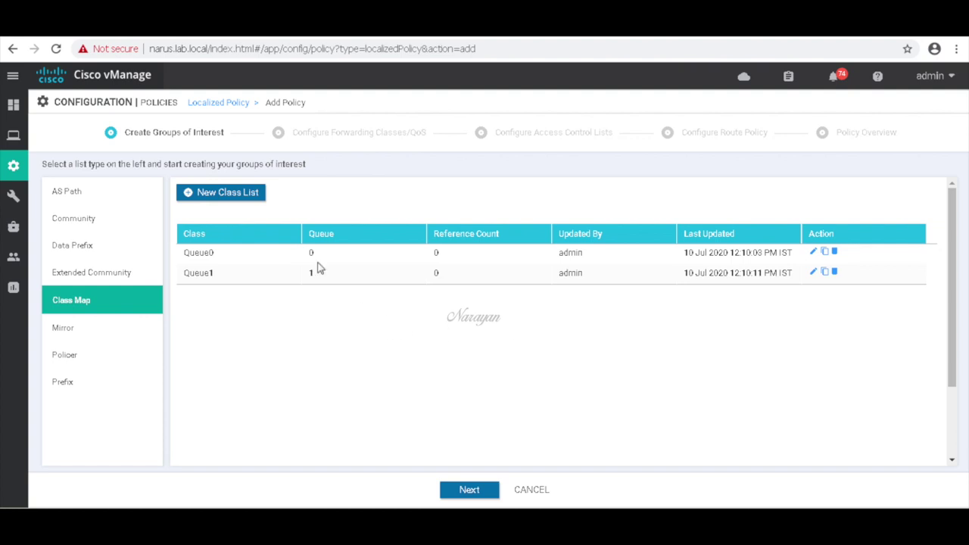
# Create a class list named Queue2 mapped to queue 2 and save it
pyautogui.click(234, 200)
pyautogui.click(298, 241)
pyautogui.write('Queue1')
pyautogui.press('BackSpace')
pyautogui.write('2')
pyautogui.click(306, 301)
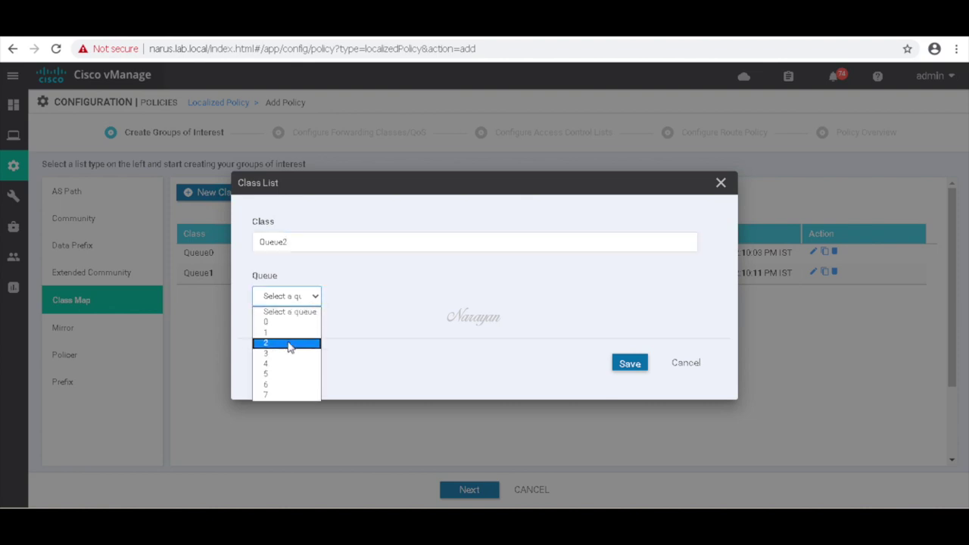
pyautogui.click(294, 345)
pyautogui.click(615, 365)
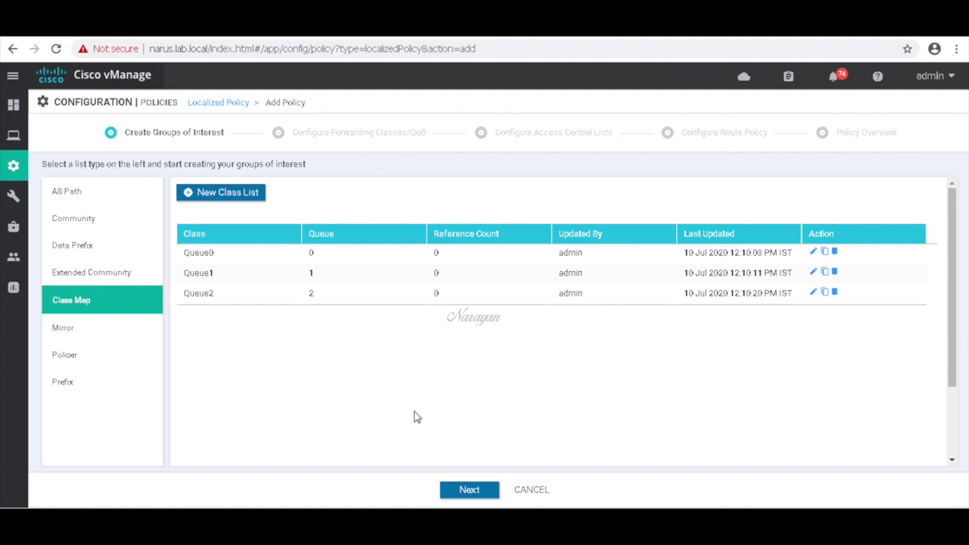
# Advance to the forwarding classes/QoS stage and start a new QoS map with spoke_qos_map as both name and description
pyautogui.click(469, 490)
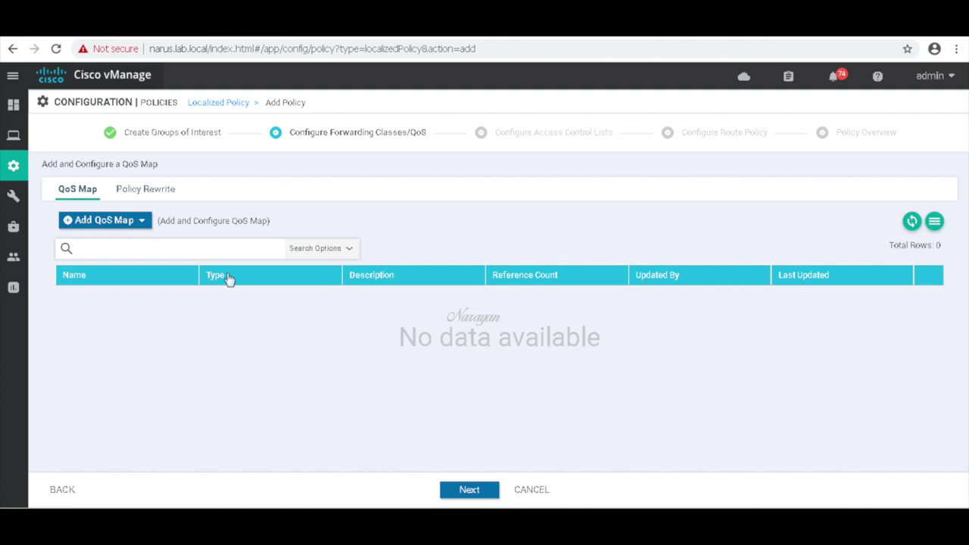
pyautogui.click(142, 221)
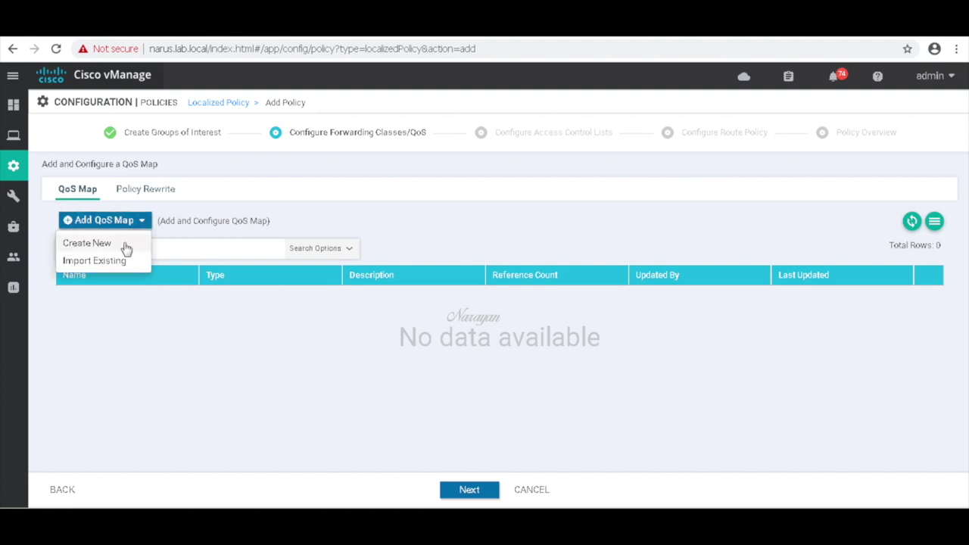
pyautogui.click(86, 243)
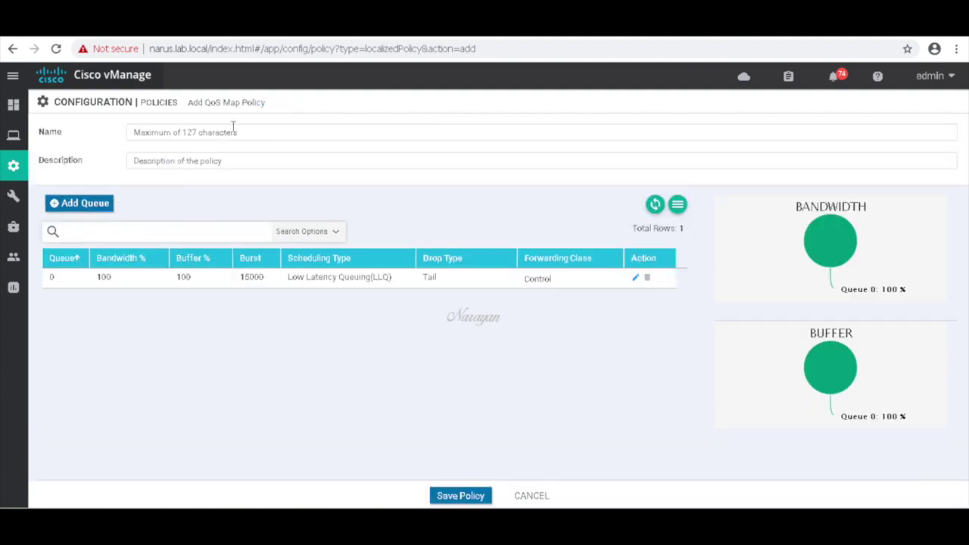
pyautogui.click(233, 127)
pyautogui.write('spoke_')
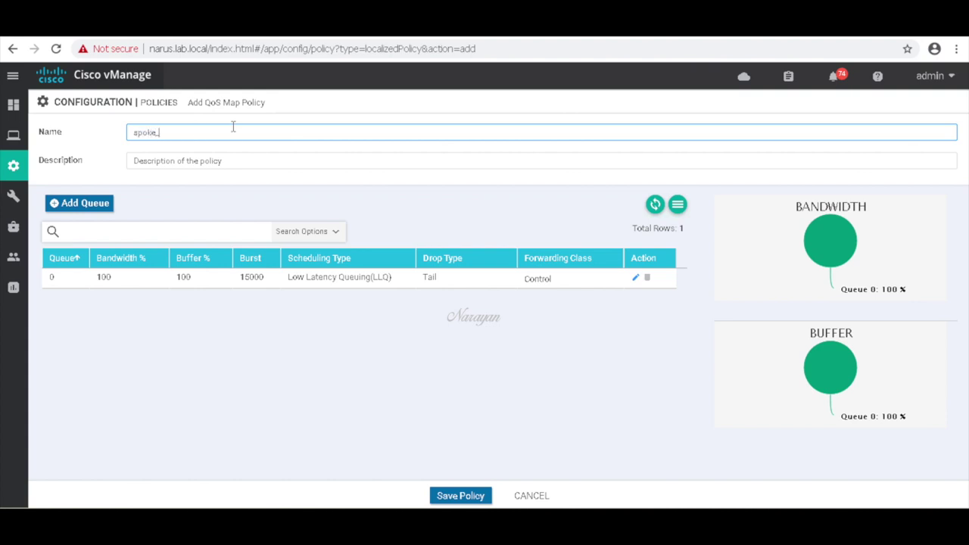
pyautogui.write('qos_map')
pyautogui.moveTo(224, 132); pyautogui.dragTo(113, 141)
pyautogui.hotkey('ctrl', 'c')
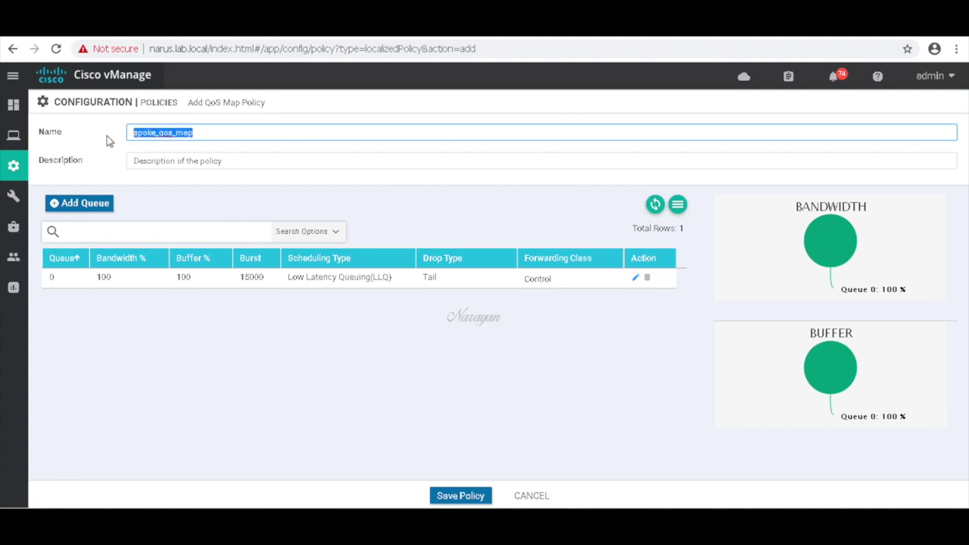
pyautogui.click(184, 162)
pyautogui.hotkey('ctrl', 'v')
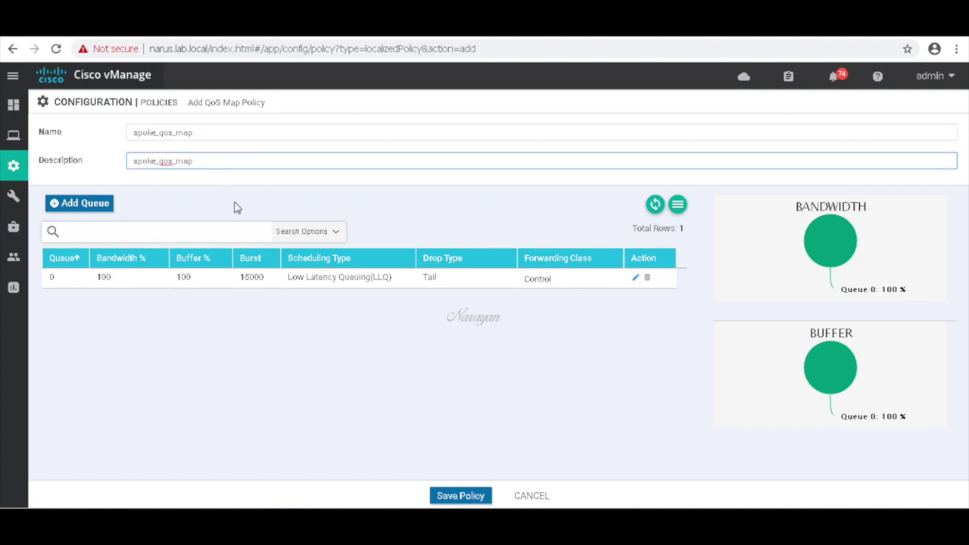
# Add queue 1 to the QoS map with 30% bandwidth, 30% buffer and Random Early drops, and save the queue
pyautogui.click(96, 209)
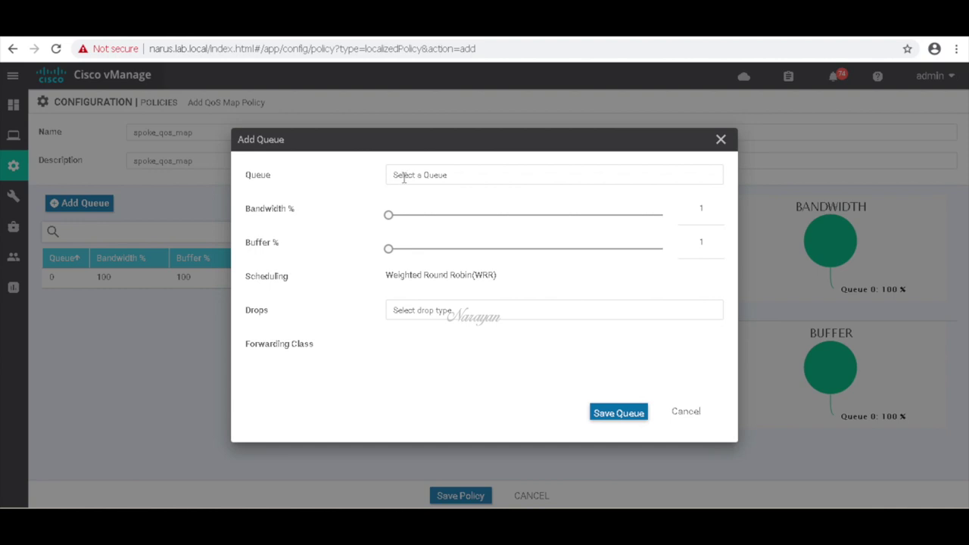
pyautogui.click(403, 175)
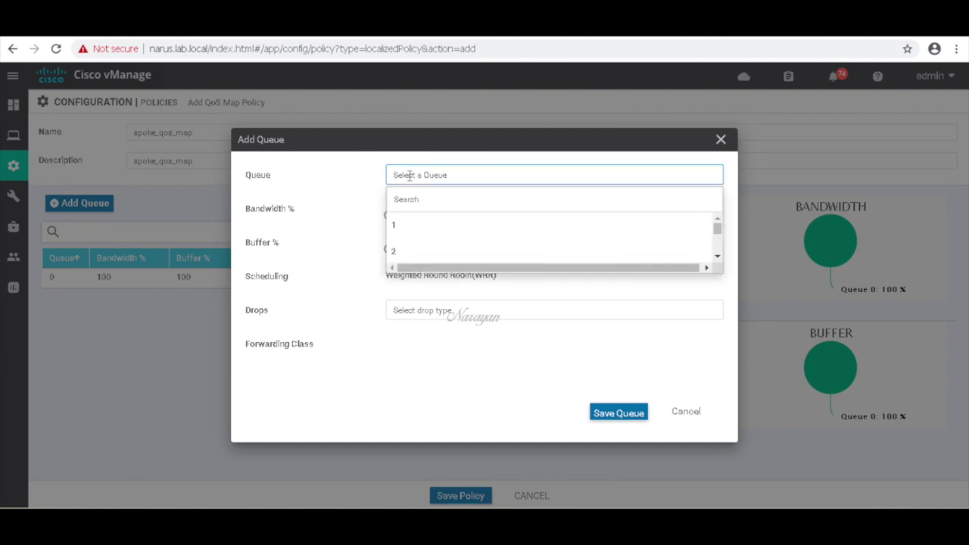
pyautogui.click(414, 228)
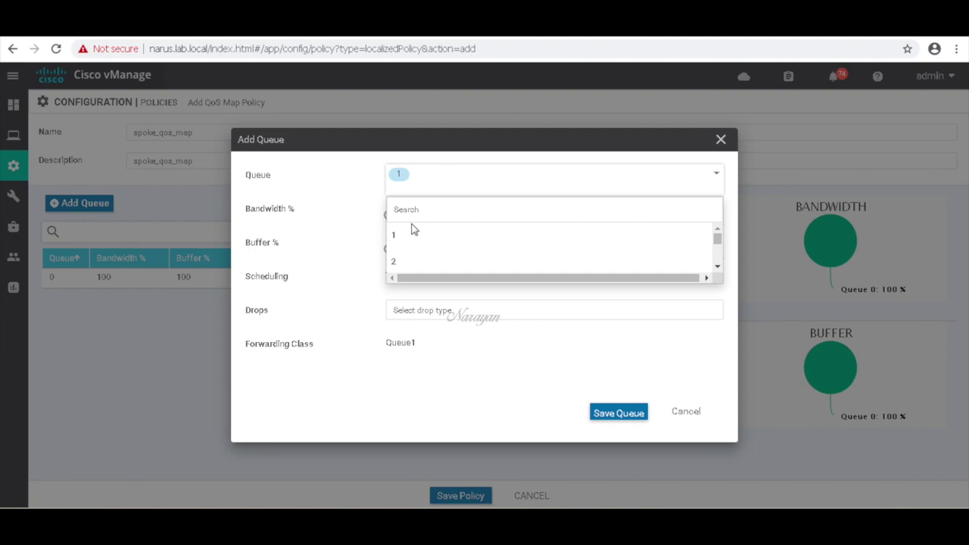
pyautogui.click(362, 215)
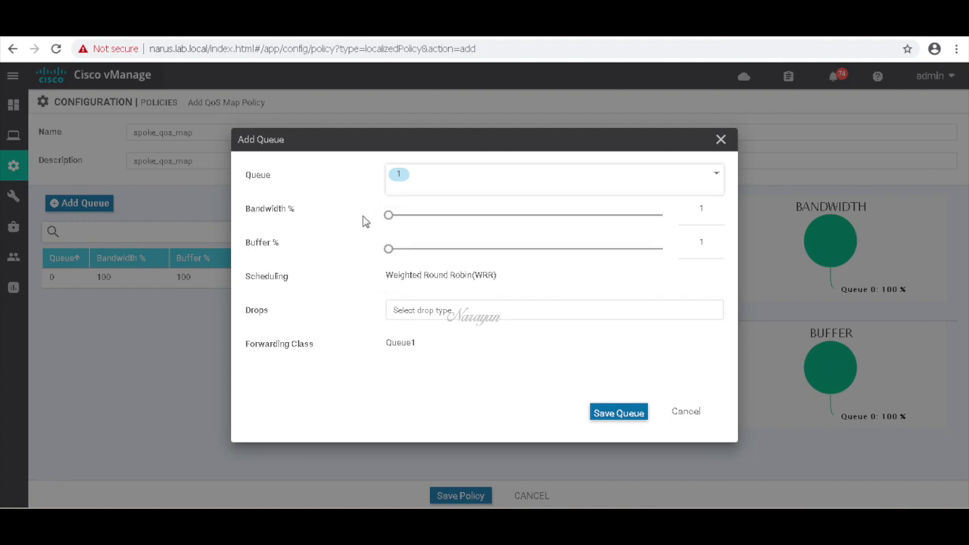
pyautogui.moveTo(389, 216); pyautogui.dragTo(469, 218)
pyautogui.click(395, 252)
pyautogui.moveTo(395, 253); pyautogui.dragTo(471, 253)
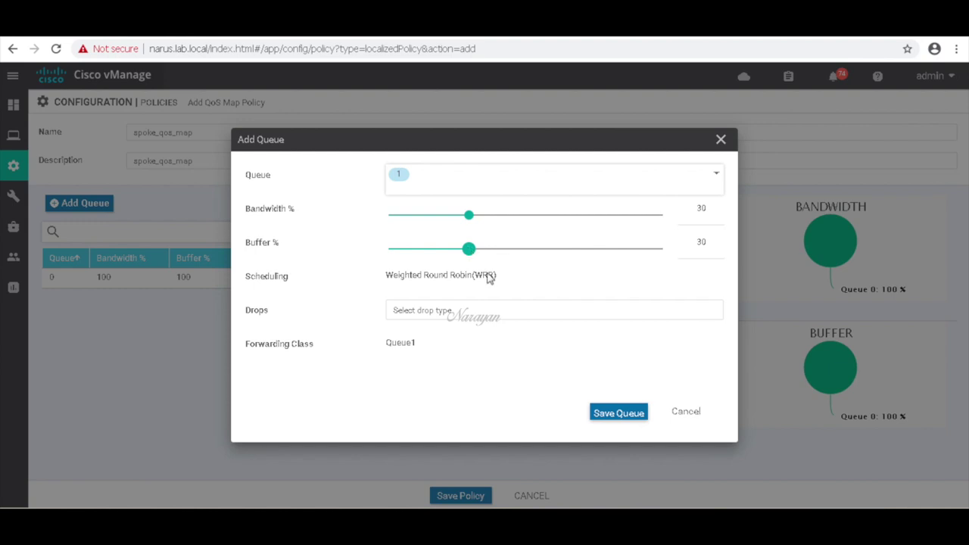
pyautogui.click(451, 308)
pyautogui.click(415, 358)
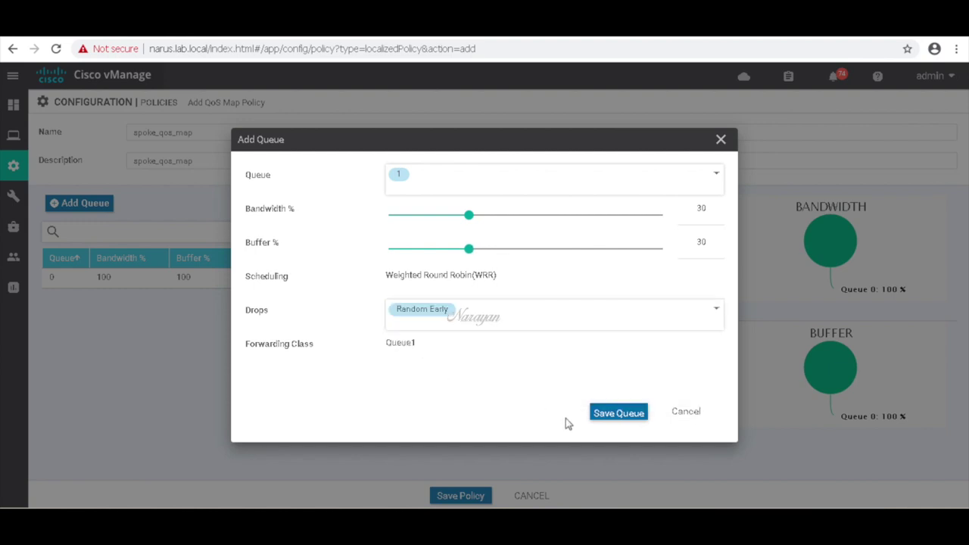
pyautogui.click(614, 414)
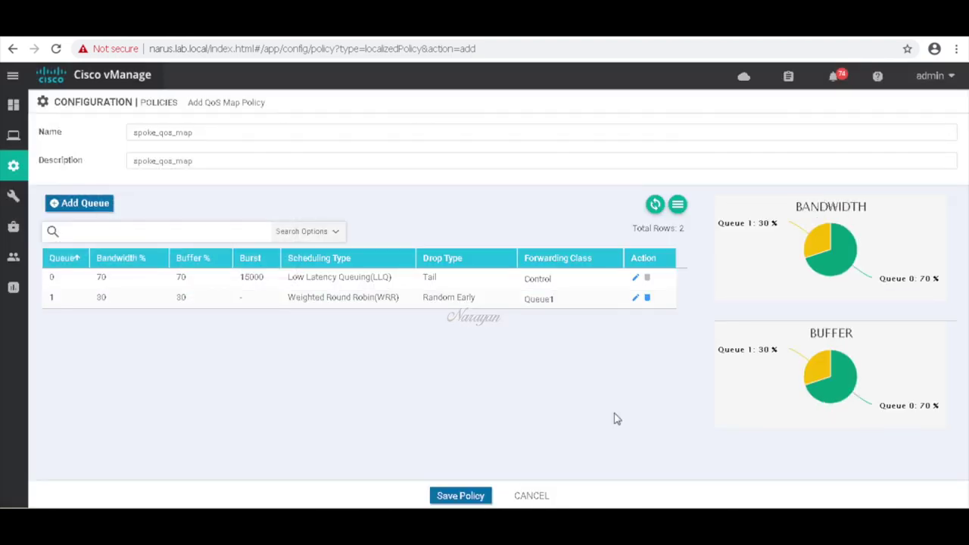
# Add queue 2 to the QoS map with 60% bandwidth, 60% buffer and Random Early drops, and save the queue
pyautogui.click(85, 202)
pyautogui.click(450, 178)
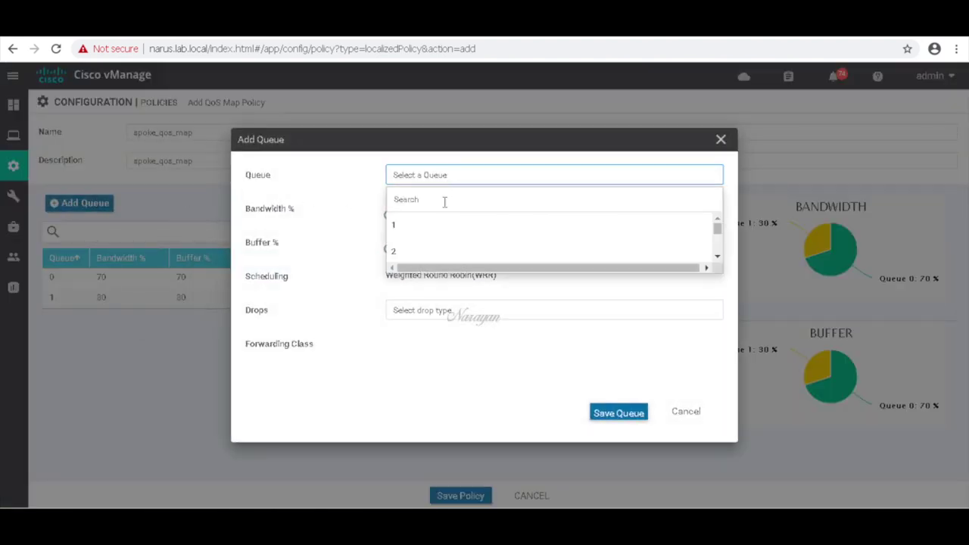
pyautogui.click(411, 251)
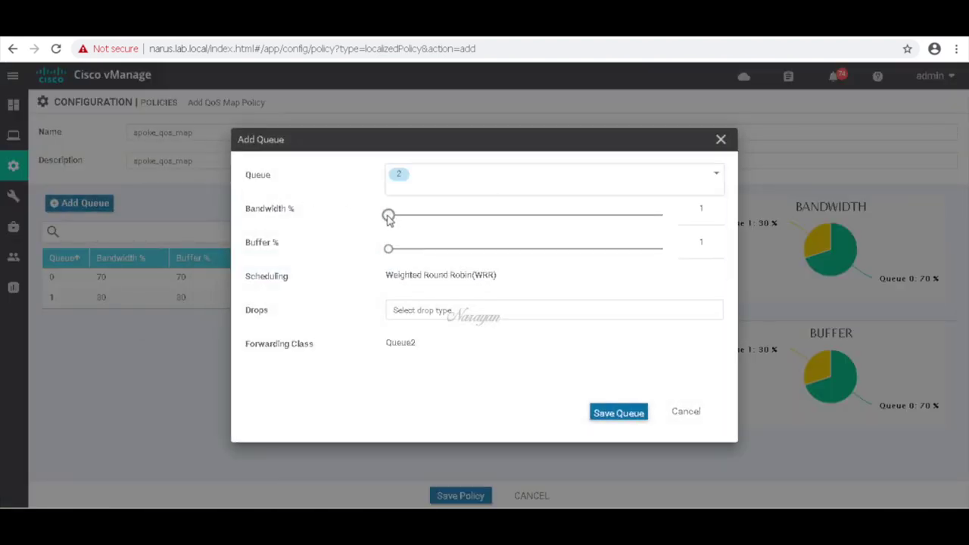
pyautogui.moveTo(388, 216); pyautogui.dragTo(553, 249)
pyautogui.click(398, 251)
pyautogui.click(448, 309)
pyautogui.click(422, 360)
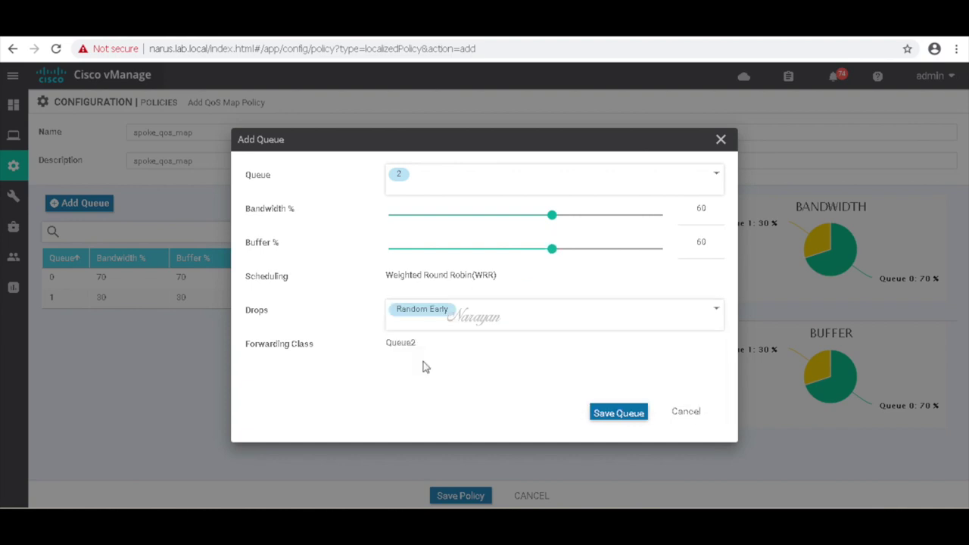
pyautogui.click(609, 413)
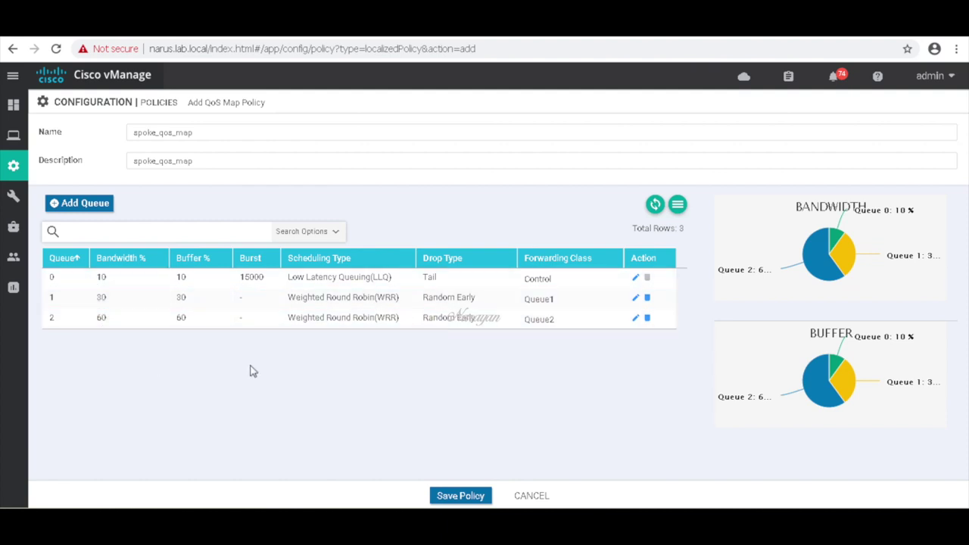
# Save the QoS map and advance to the policy overview without adding access control lists or route policies
pyautogui.click(467, 497)
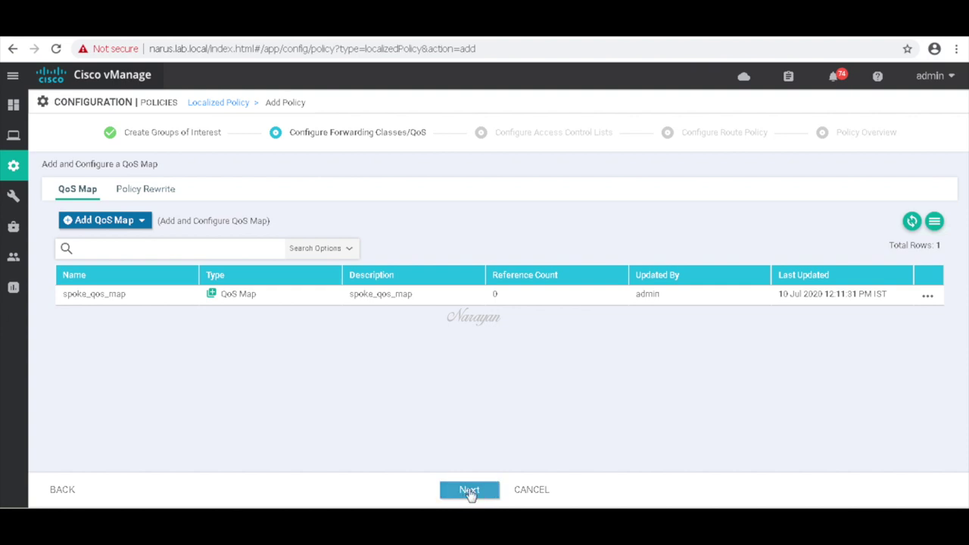
pyautogui.click(469, 492)
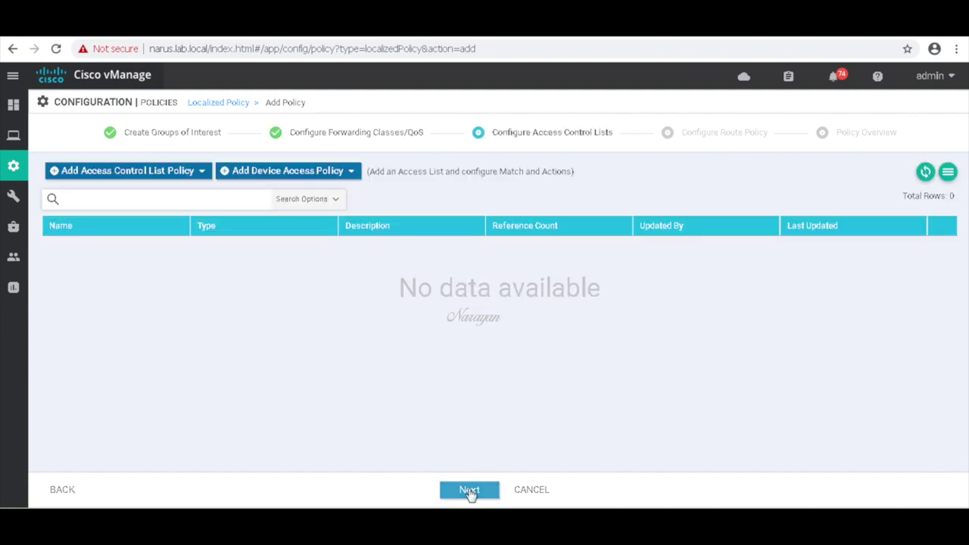
pyautogui.click(470, 491)
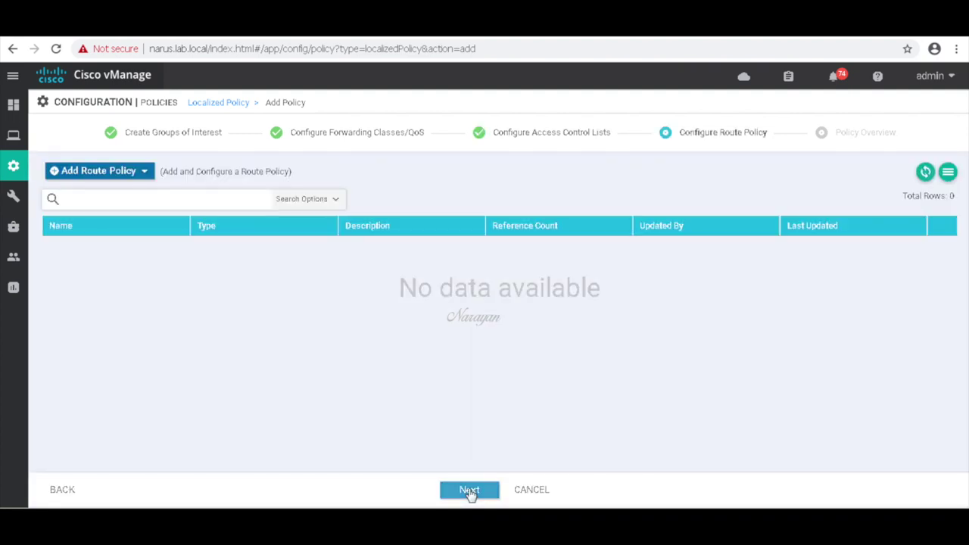
pyautogui.click(469, 491)
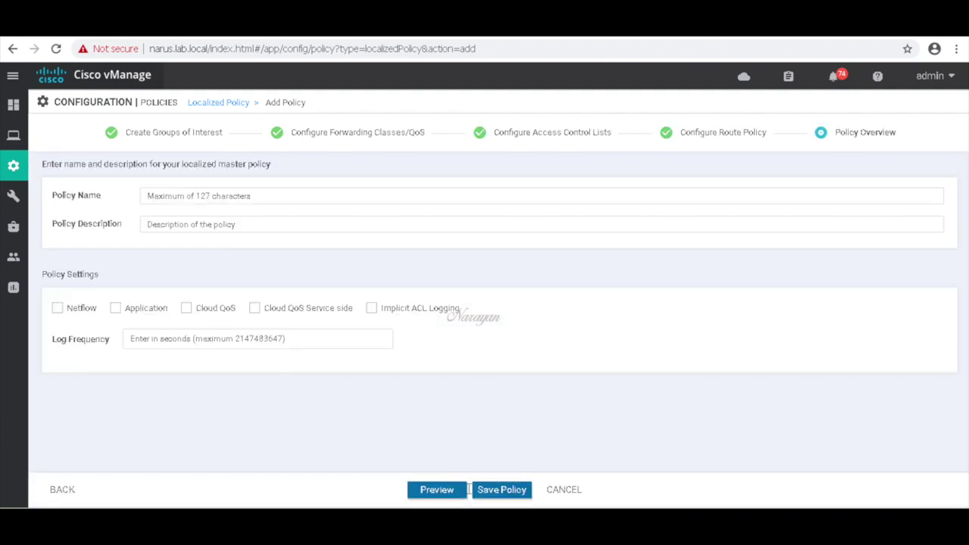
# Enter qos_policy as both the name and the description of the localized policy
pyautogui.click(312, 197)
pyautogui.write('qos_policy')
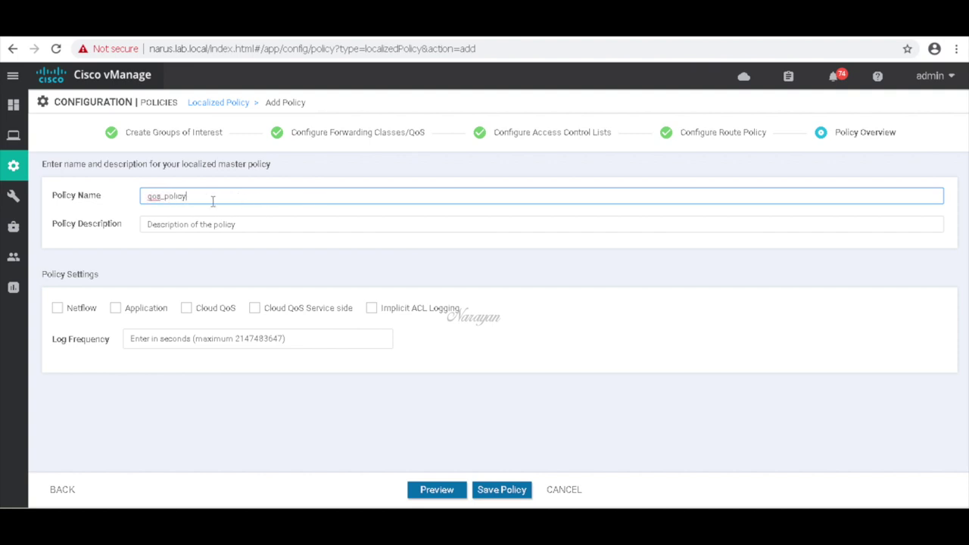
pyautogui.moveTo(212, 200); pyautogui.dragTo(148, 201)
pyautogui.hotkey('ctrl', 'c')
pyautogui.click(159, 220)
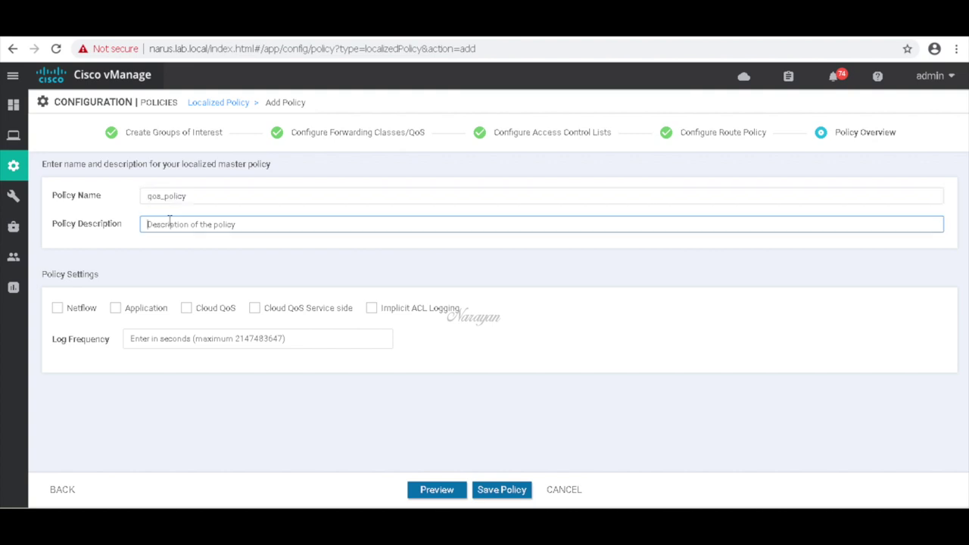
pyautogui.hotkey('ctrl', 'v')
# Enable Netflow for the localized policy, preview its configuration and save the policy
pyautogui.click(58, 309)
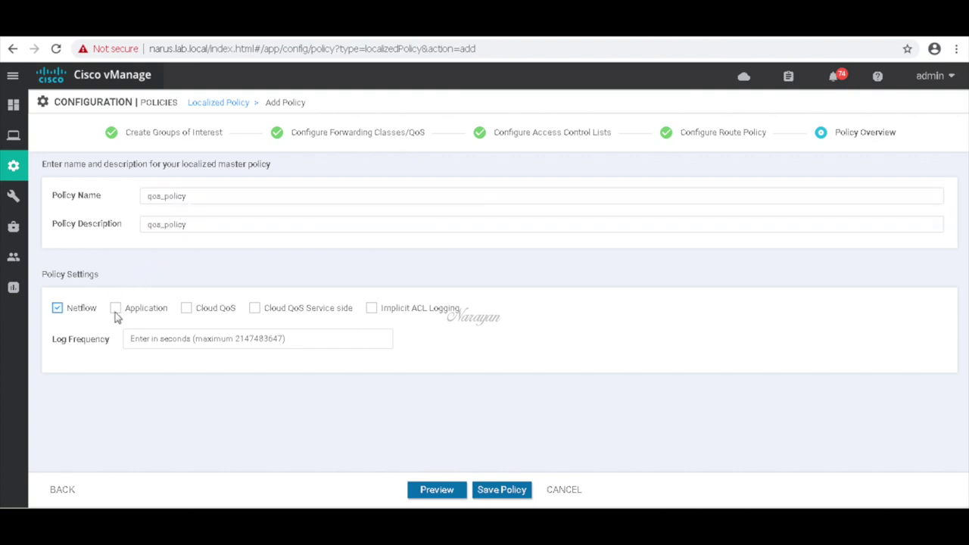
pyautogui.click(445, 492)
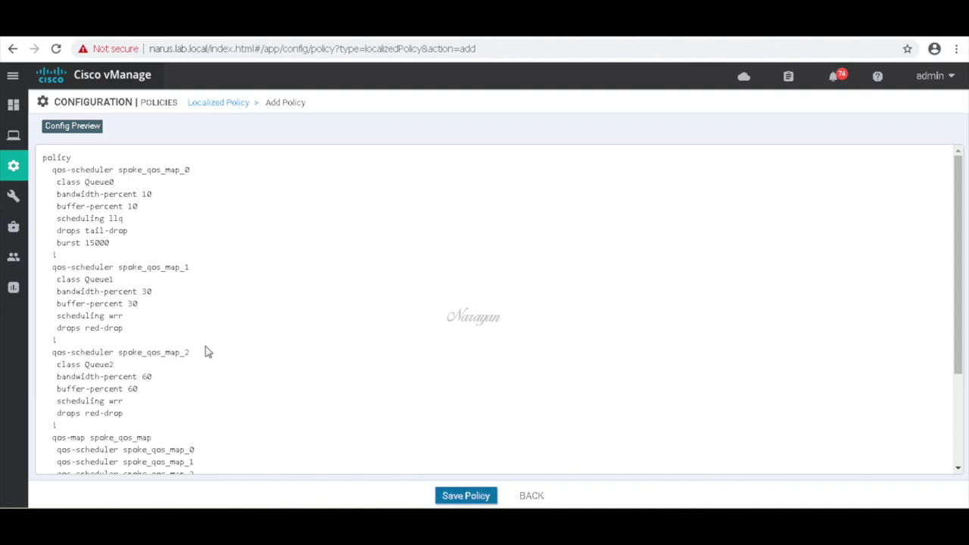
pyautogui.click(454, 497)
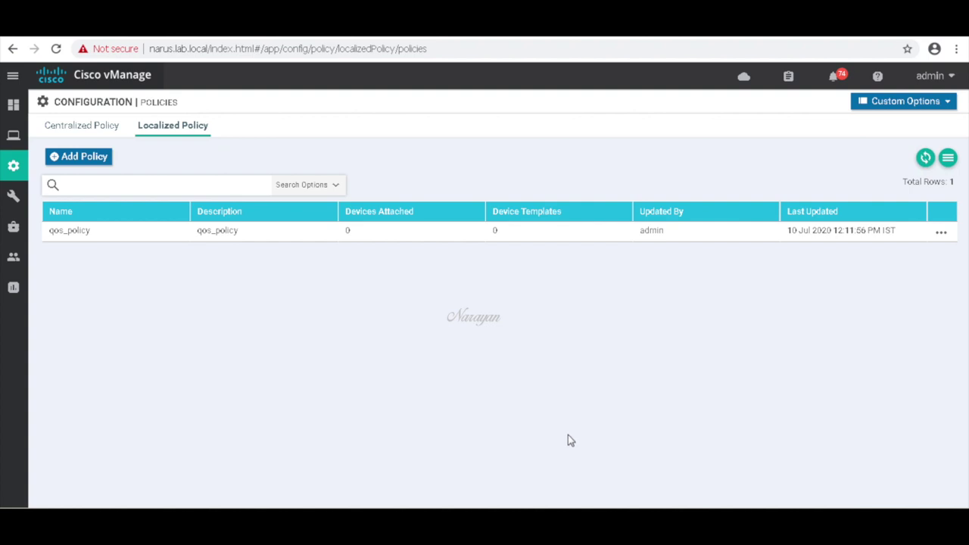
# Start a new centralized policy and advance to the traffic rules stage without adding groups of interest or a topology
pyautogui.click(67, 130)
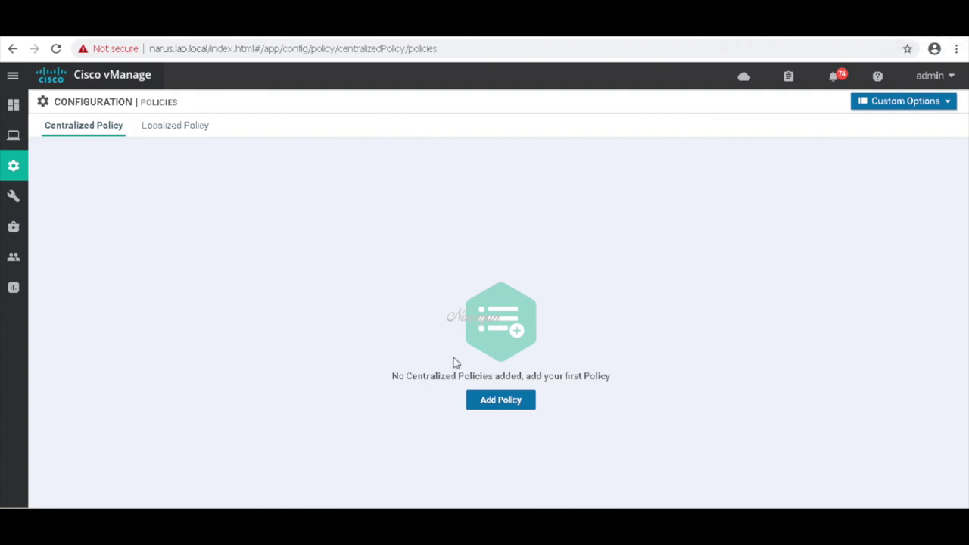
pyautogui.click(501, 399)
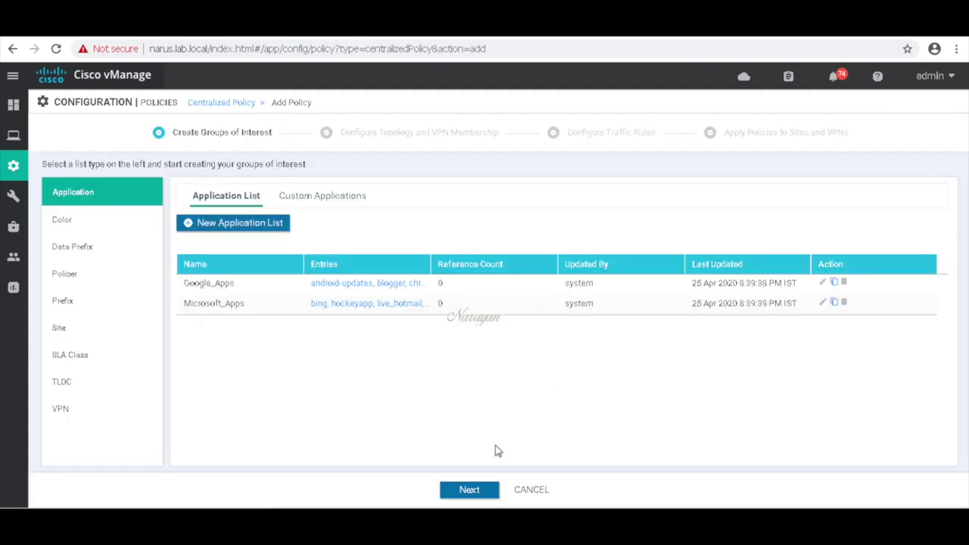
pyautogui.click(467, 491)
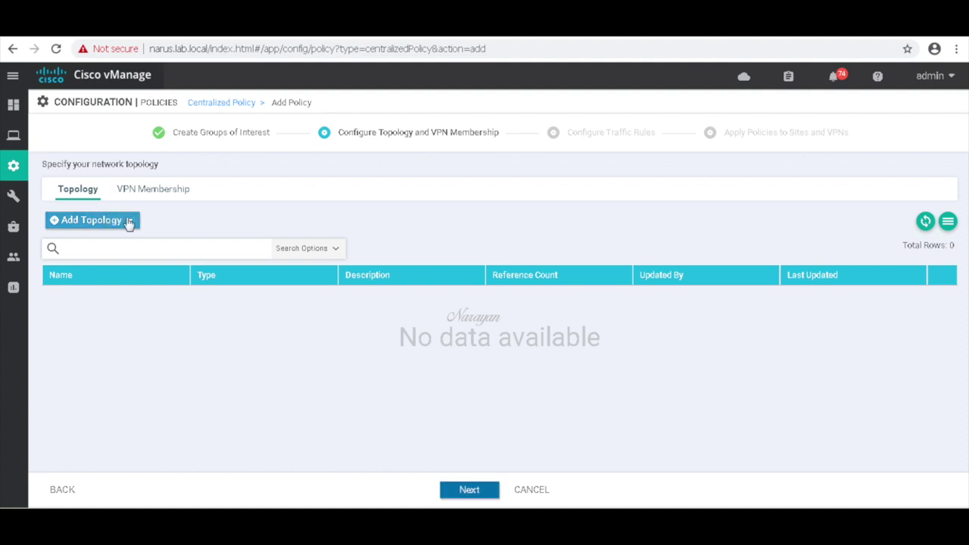
pyautogui.click(459, 489)
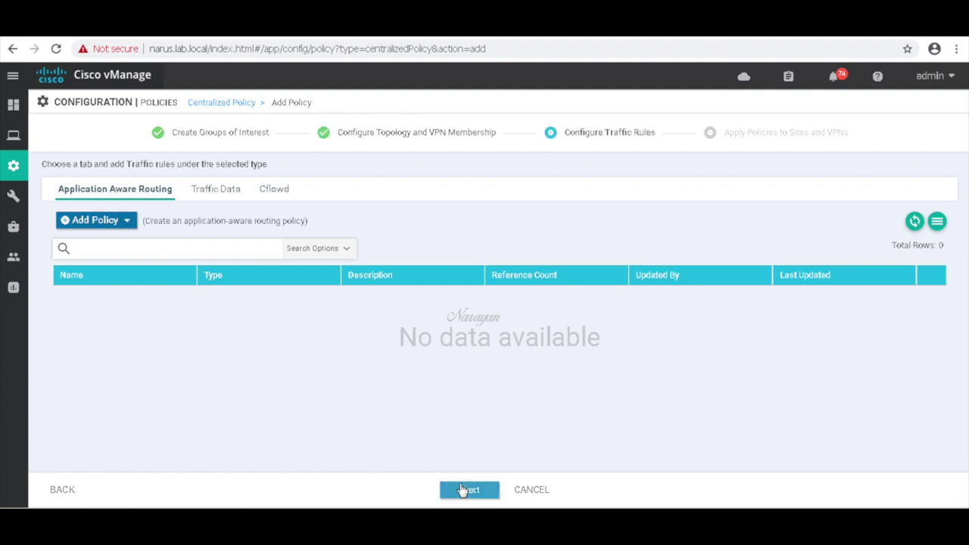
# Create a new traffic data policy with spoke1_policy as both name and description
pyautogui.click(223, 189)
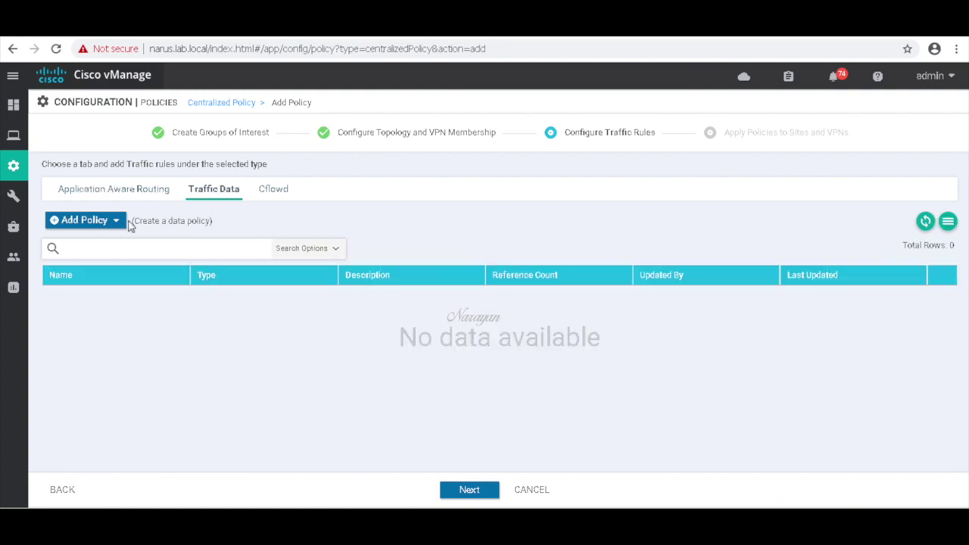
pyautogui.click(115, 221)
pyautogui.click(73, 243)
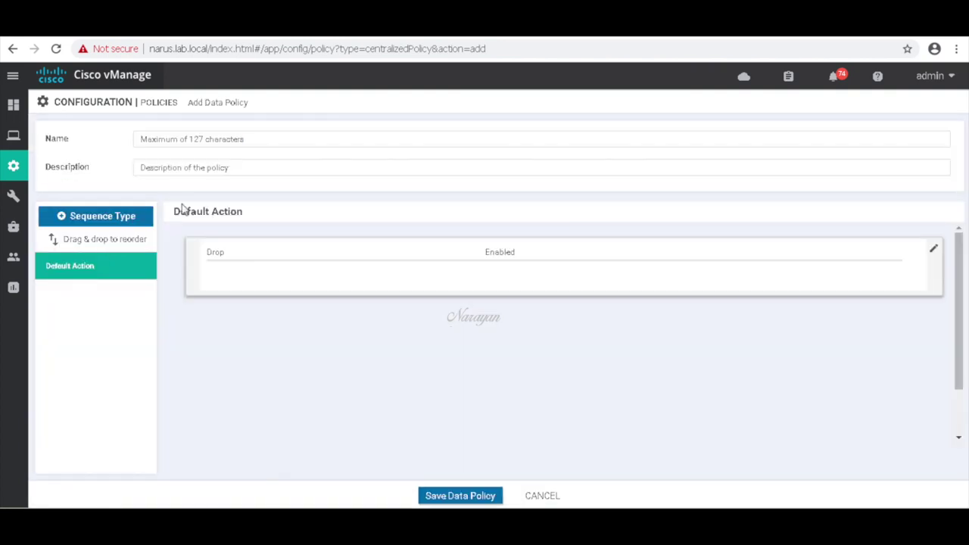
pyautogui.click(206, 142)
pyautogui.write('s')
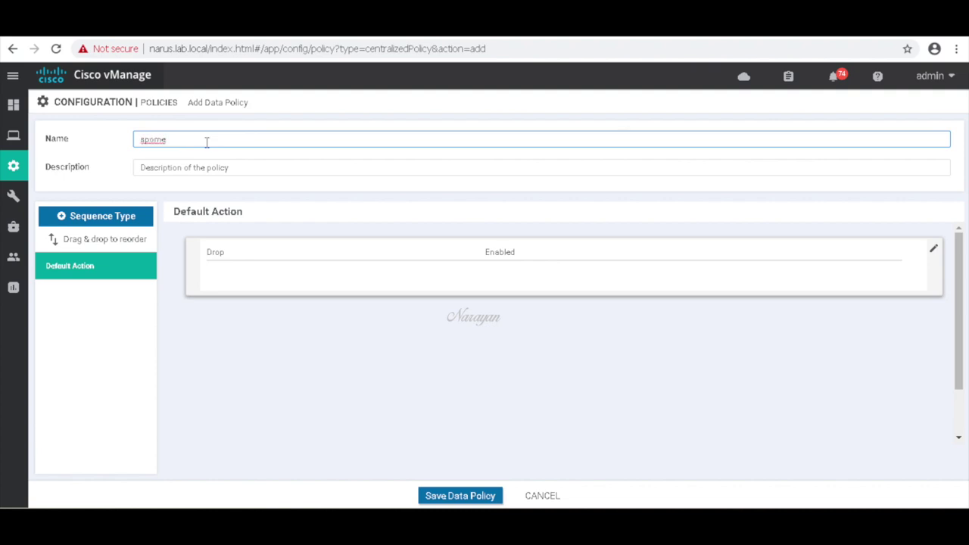
pyautogui.write('pome')
pyautogui.press('BackSpace')
pyautogui.moveTo(206, 142); pyautogui.dragTo(125, 149)
pyautogui.hotkey('ctrl', 'c')
pyautogui.click(170, 166)
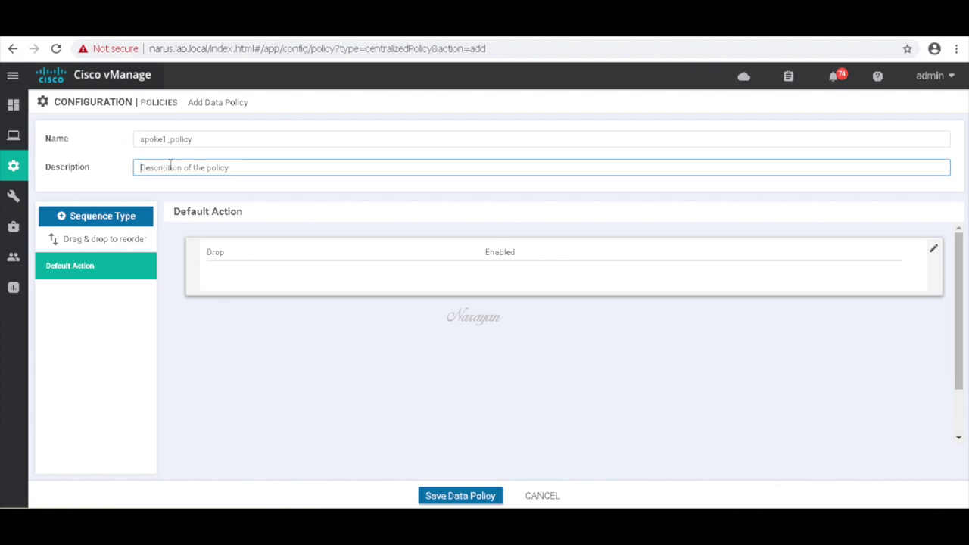
pyautogui.hotkey('ctrl', 'v')
# Add a Custom sequence to the data policy with an IPv4 rule matching DSCP 46
pyautogui.click(129, 218)
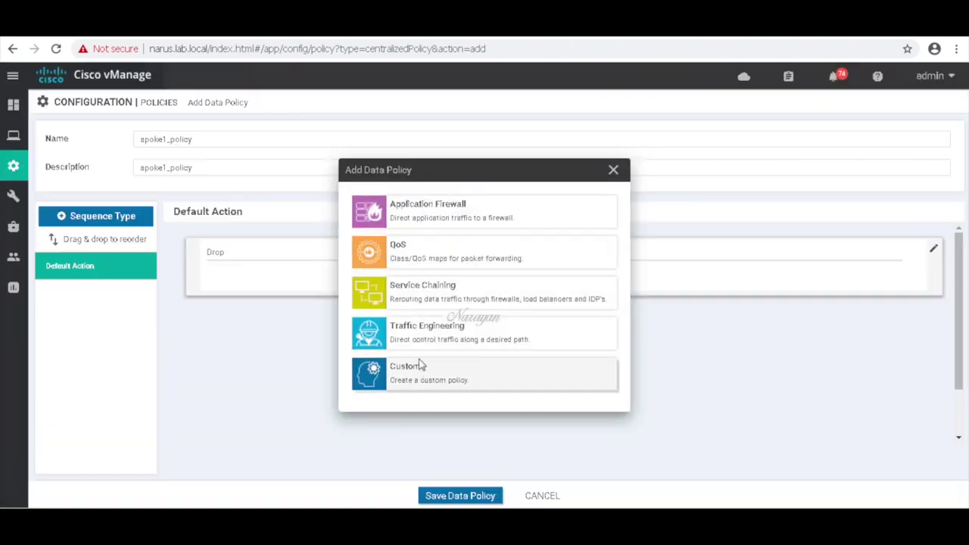
pyautogui.click(419, 365)
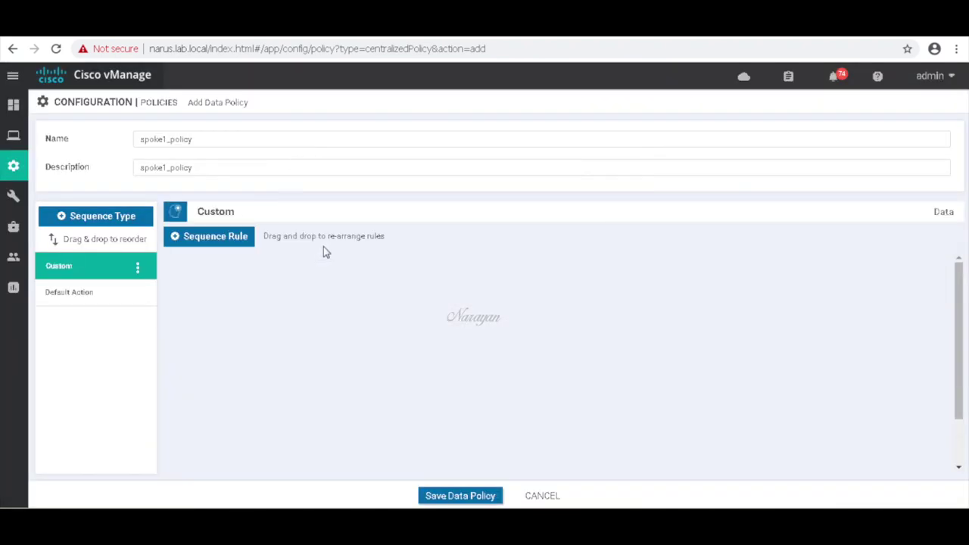
pyautogui.click(229, 242)
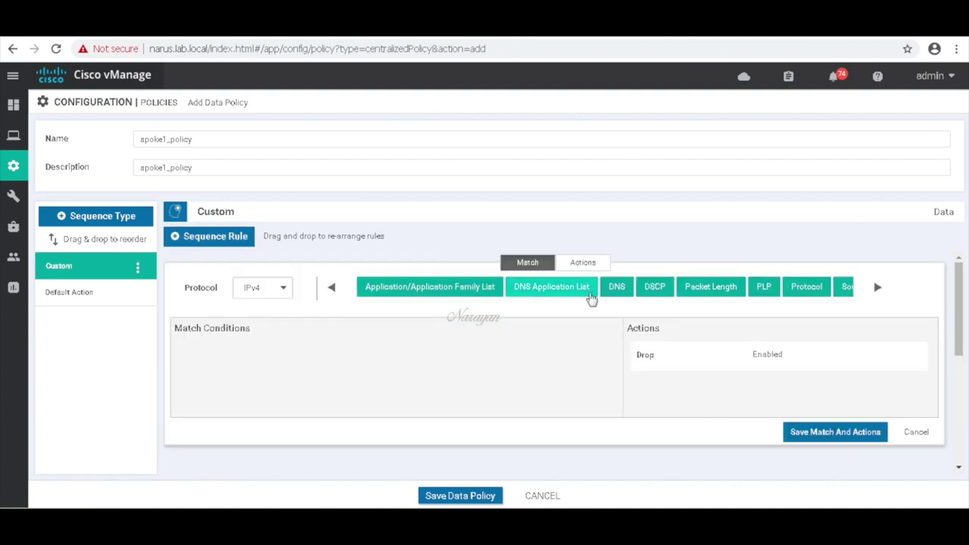
pyautogui.click(655, 291)
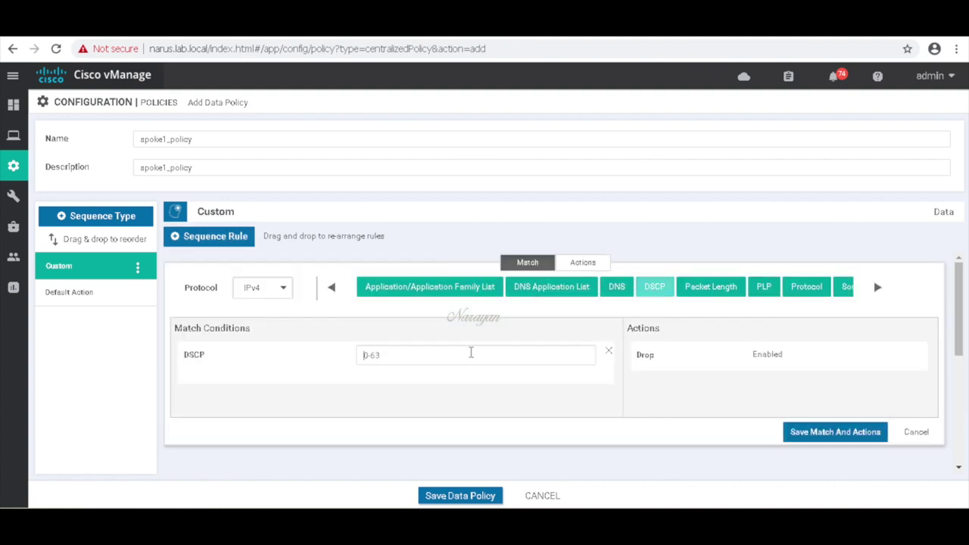
pyautogui.click(471, 351)
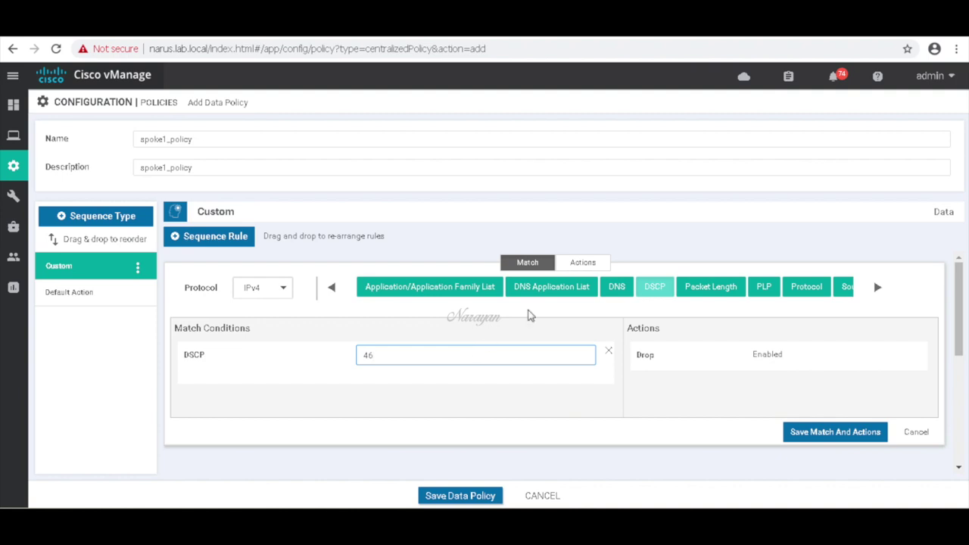
# Set the DSCP 46 rule's action to Accept with the forwarding class Queu0
pyautogui.click(592, 265)
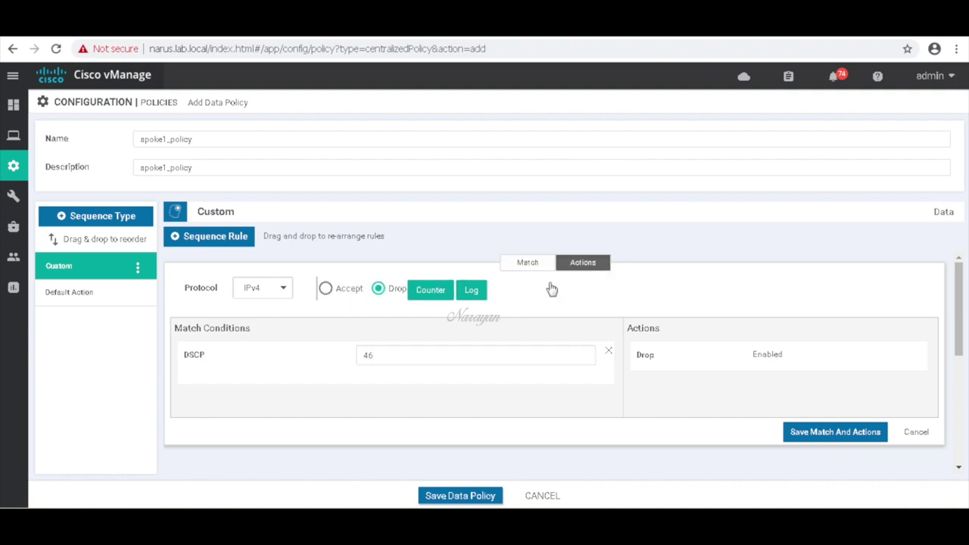
pyautogui.click(326, 290)
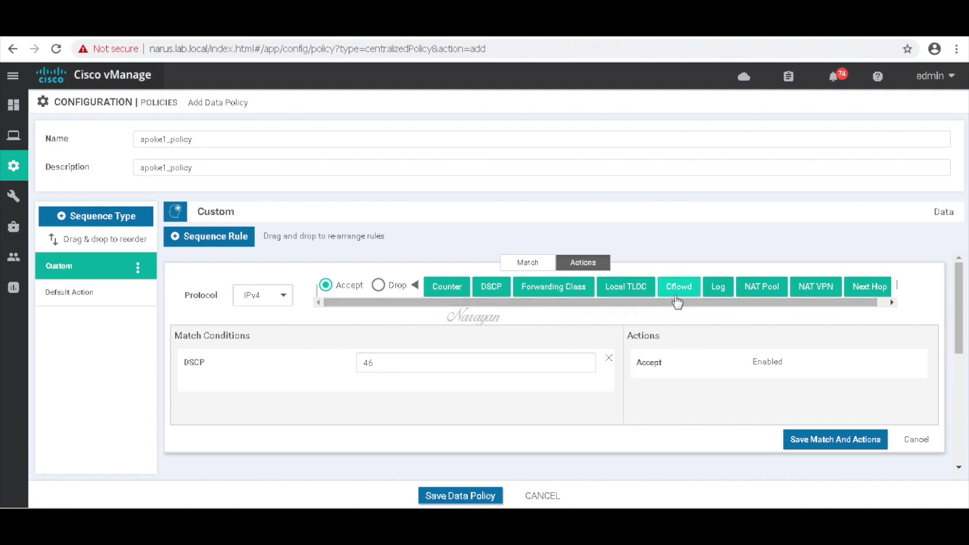
pyautogui.click(579, 287)
pyautogui.click(779, 398)
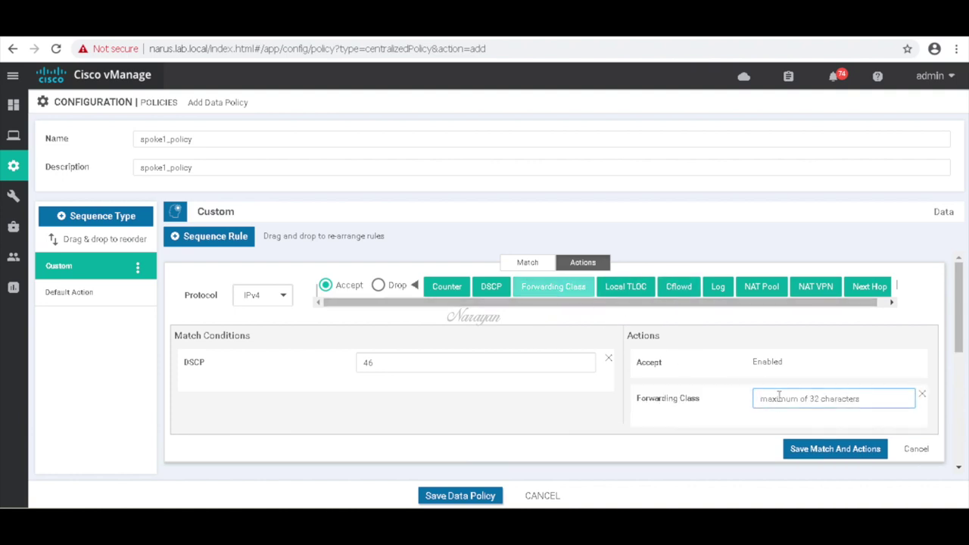
pyautogui.write('Qu')
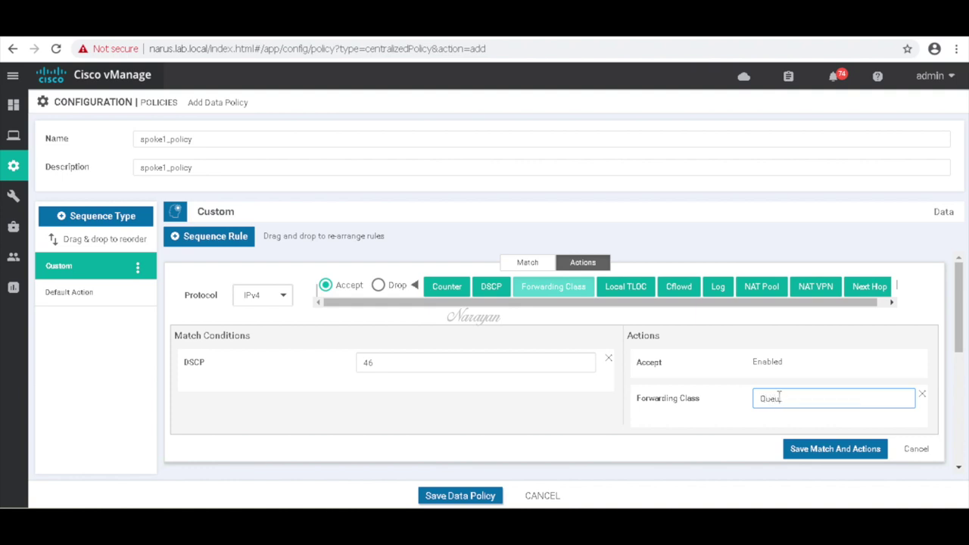
pyautogui.write('eu')
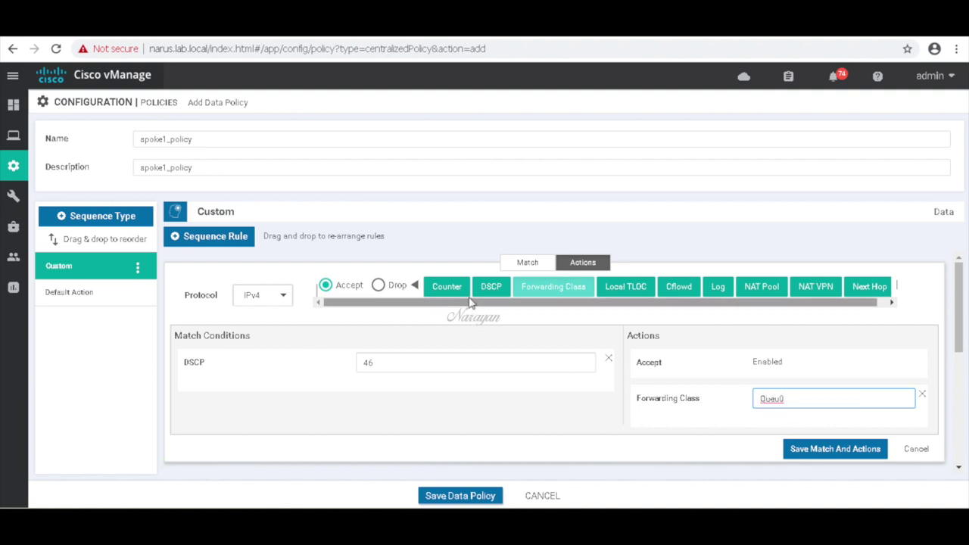
pyautogui.write('0')
# Add a counter named Queu0_counter to the DSCP 46 rule, reusing the forwarding class text
pyautogui.click(459, 292)
pyautogui.click(843, 448)
pyautogui.moveTo(788, 394); pyautogui.dragTo(744, 404)
pyautogui.hotkey('ctrl', 'c')
pyautogui.click(819, 447)
pyautogui.hotkey('ctrl', 'v')
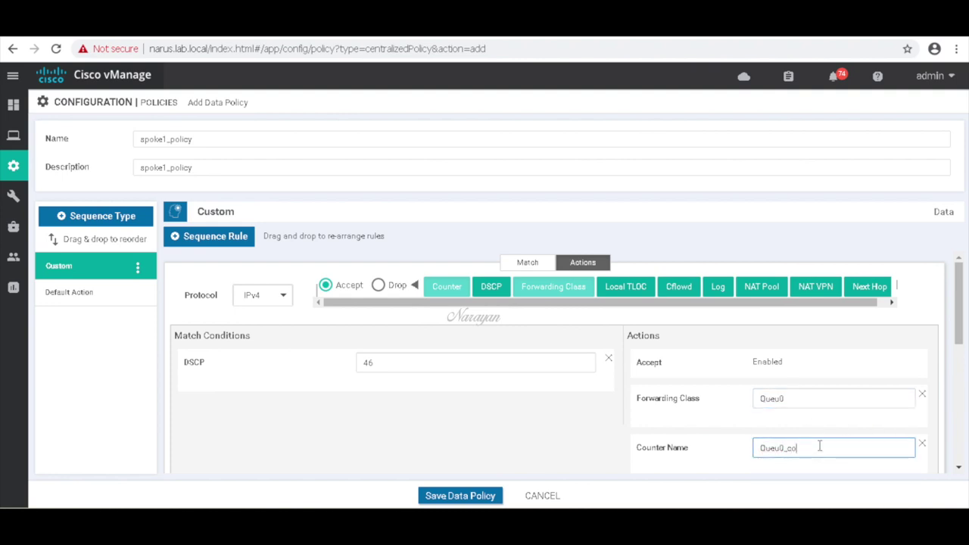
pyautogui.write('_counter')
# Correct the counter name to Queue0_counter and the forwarding class to Queue0, and save the rule's match and actions
pyautogui.click(778, 449)
pyautogui.write('e')
pyautogui.click(780, 401)
pyautogui.write('e')
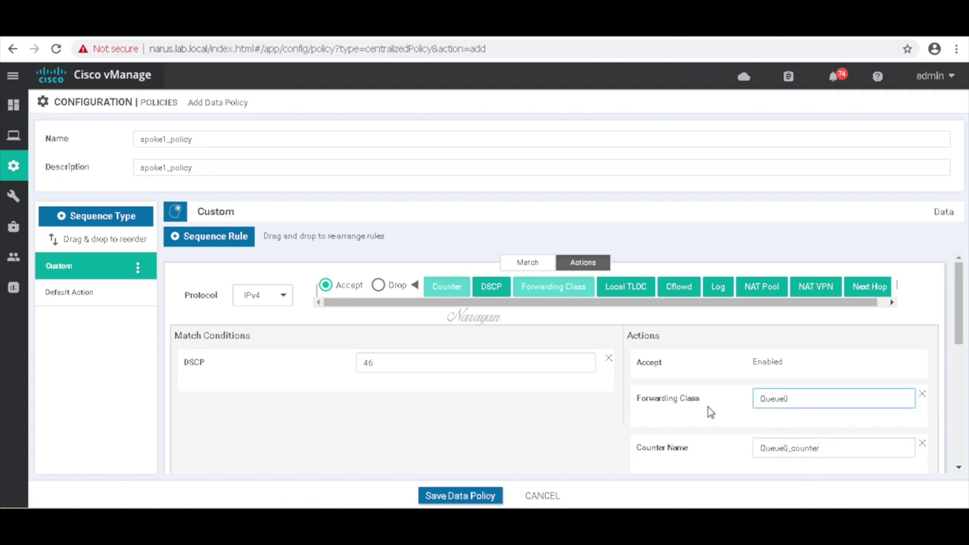
pyautogui.click(711, 412)
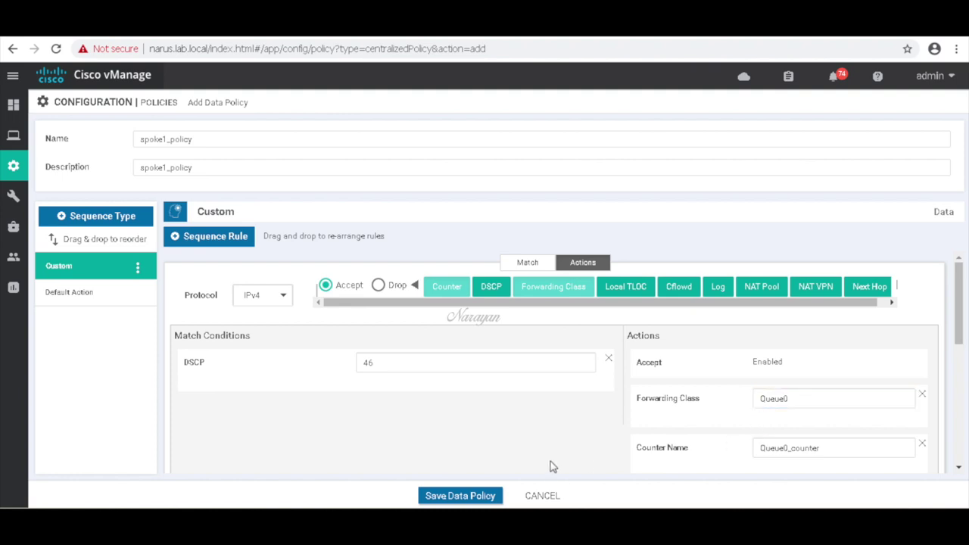
pyautogui.moveTo(964, 338); pyautogui.dragTo(964, 360)
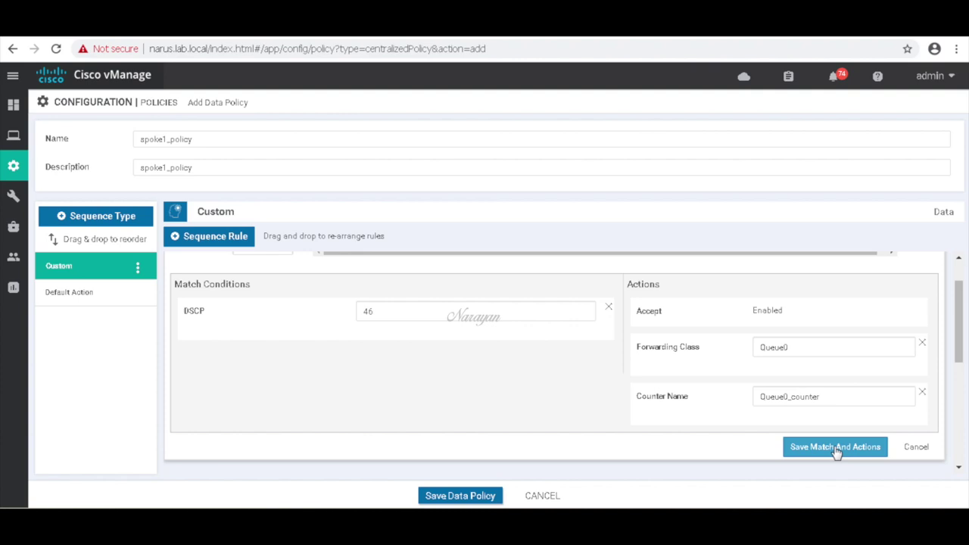
pyautogui.click(836, 447)
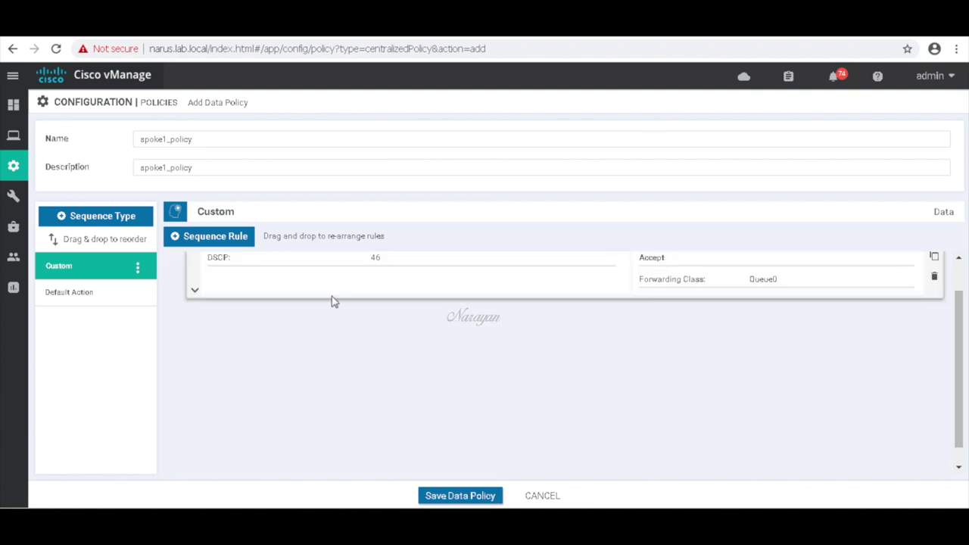
# Add a second IPv4 sequence rule to the Custom sequence with a match condition of DSCP 34
pyautogui.click(228, 239)
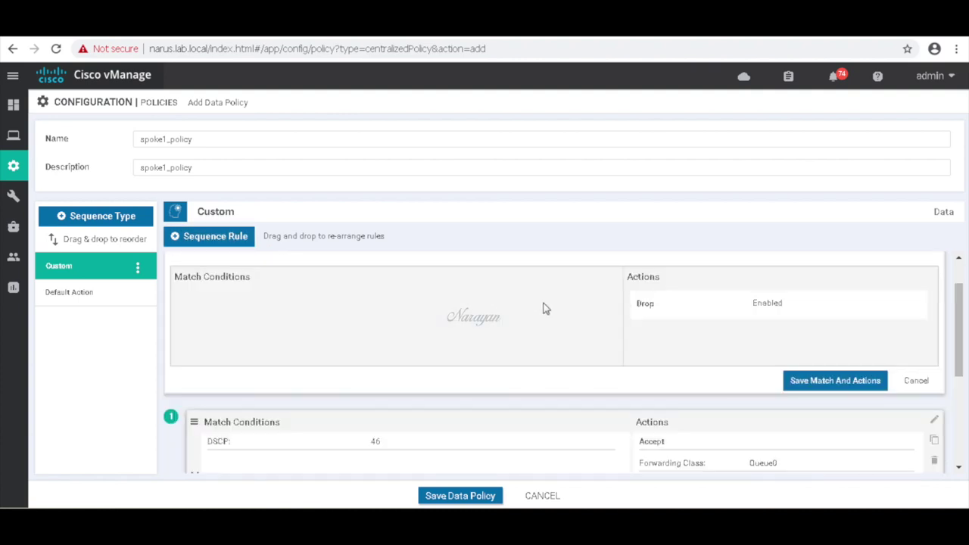
pyautogui.scroll(1, 959, 321)
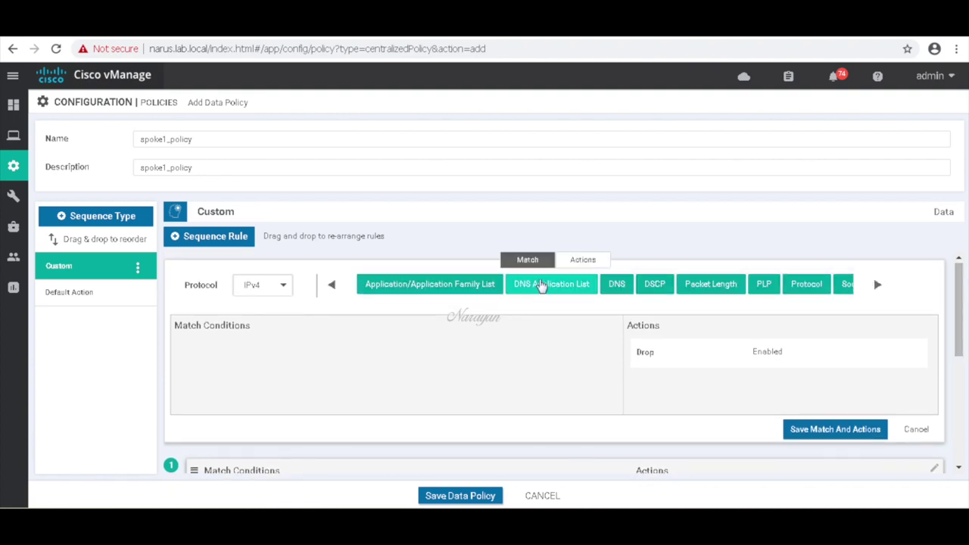
pyautogui.click(644, 293)
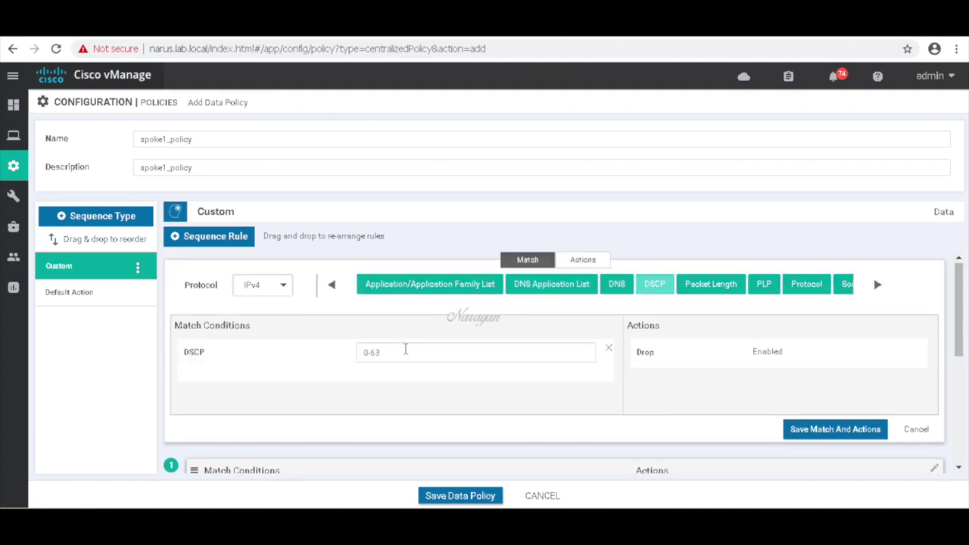
pyautogui.click(405, 352)
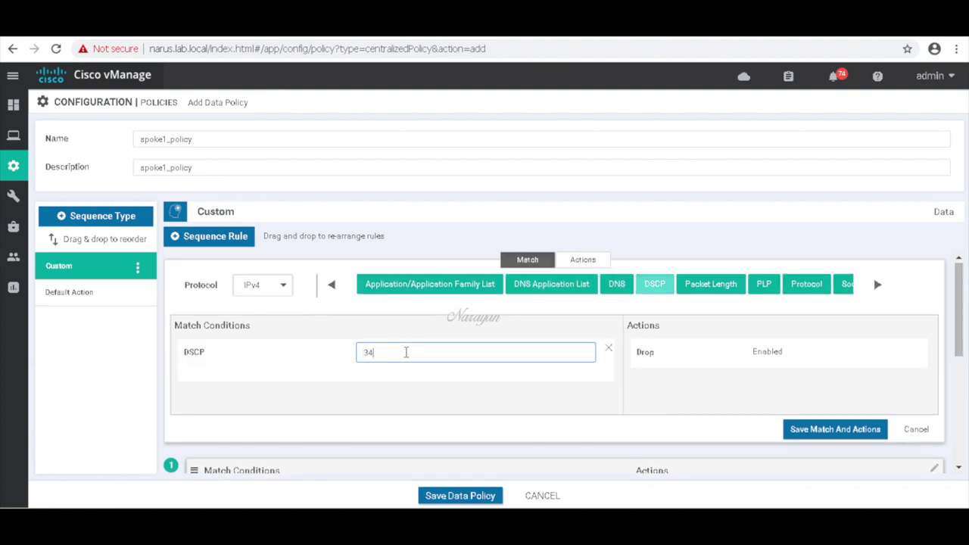
# Set the DSCP 34 rule's action to Accept with the forwarding class Queue1
pyautogui.click(581, 260)
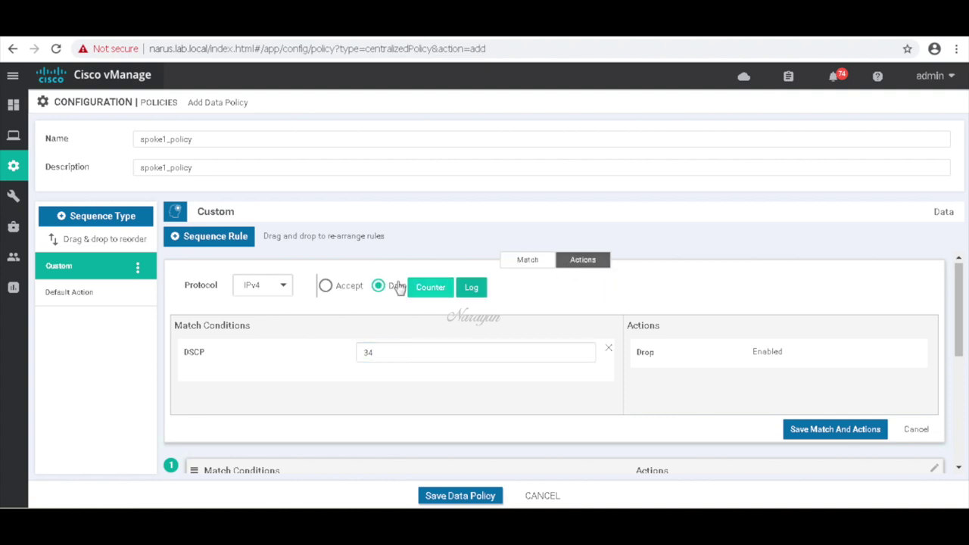
pyautogui.click(326, 286)
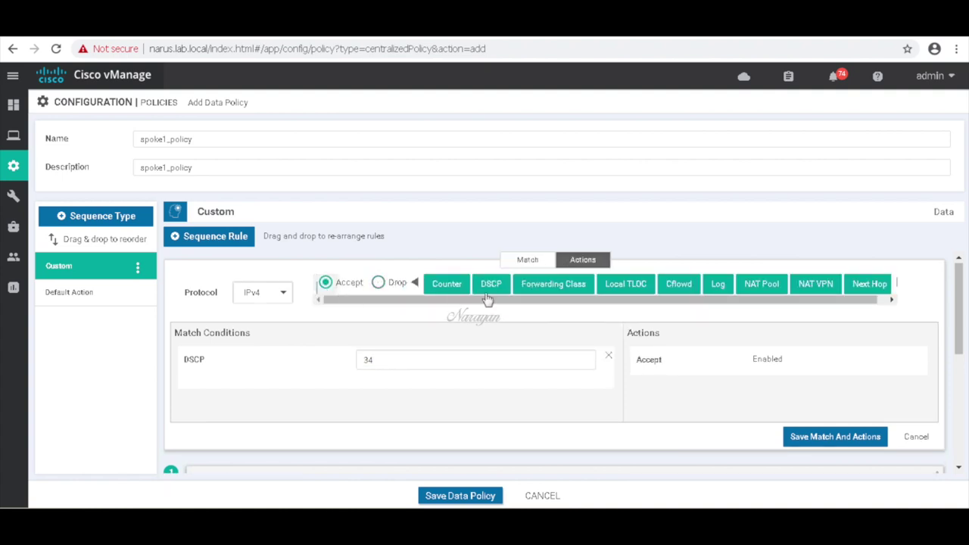
pyautogui.click(568, 292)
pyautogui.write('Queue1')
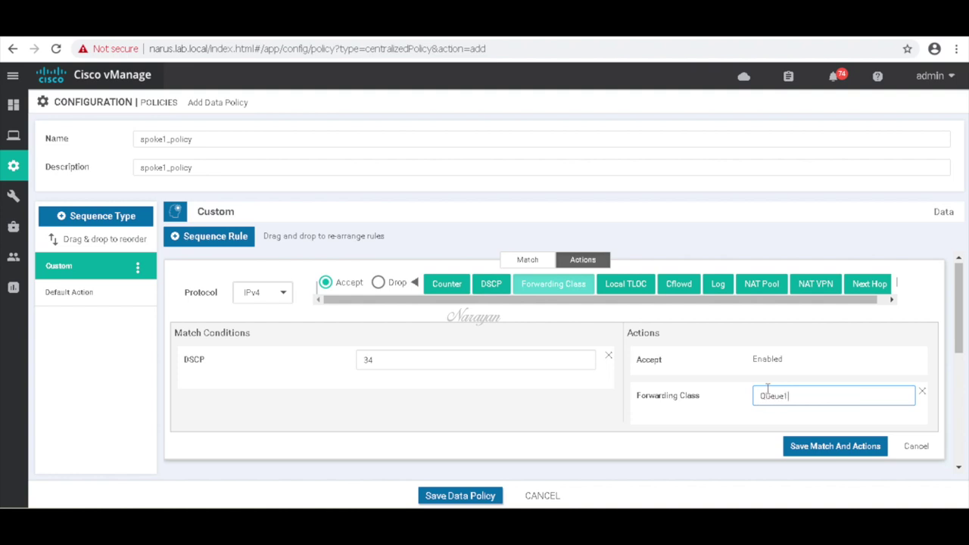
# Add a counter named Queue1_counter to the DSCP 34 rule and save its match and actions
pyautogui.click(448, 285)
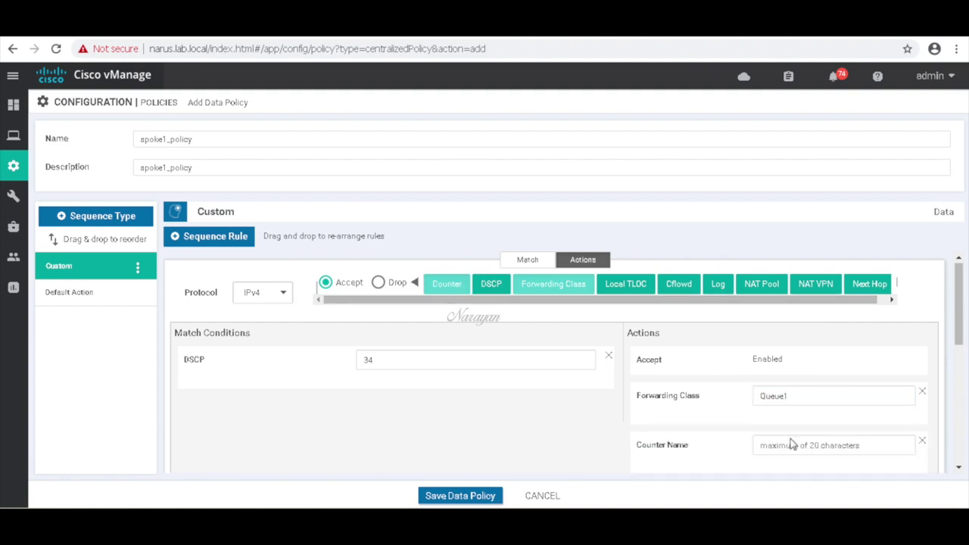
pyautogui.click(791, 444)
pyautogui.write('Q')
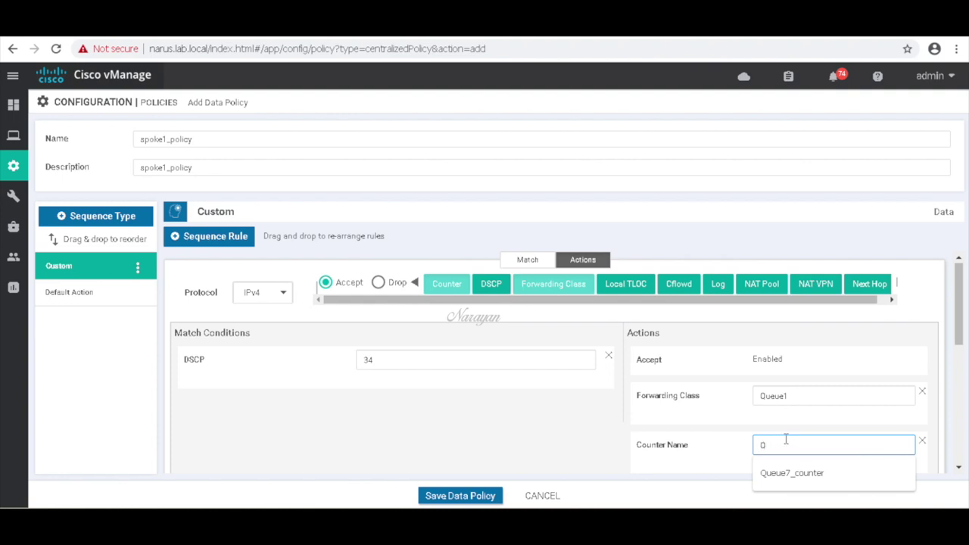
pyautogui.write('ueue1_counter')
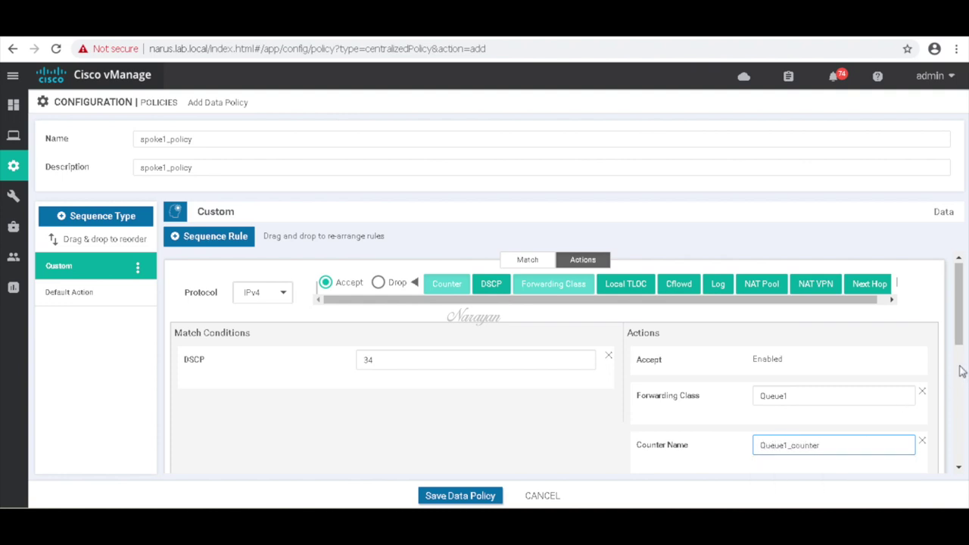
pyautogui.scroll(-2, 958, 361)
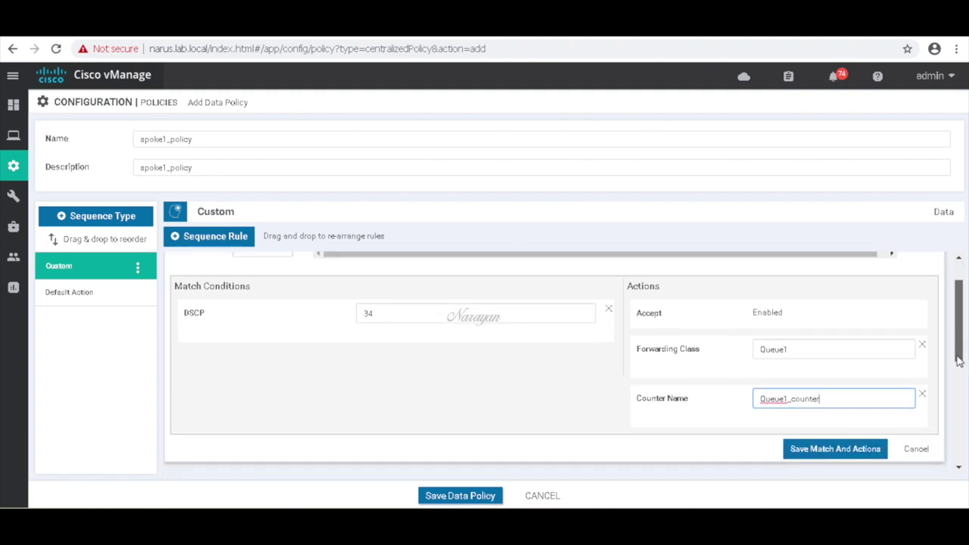
pyautogui.click(825, 448)
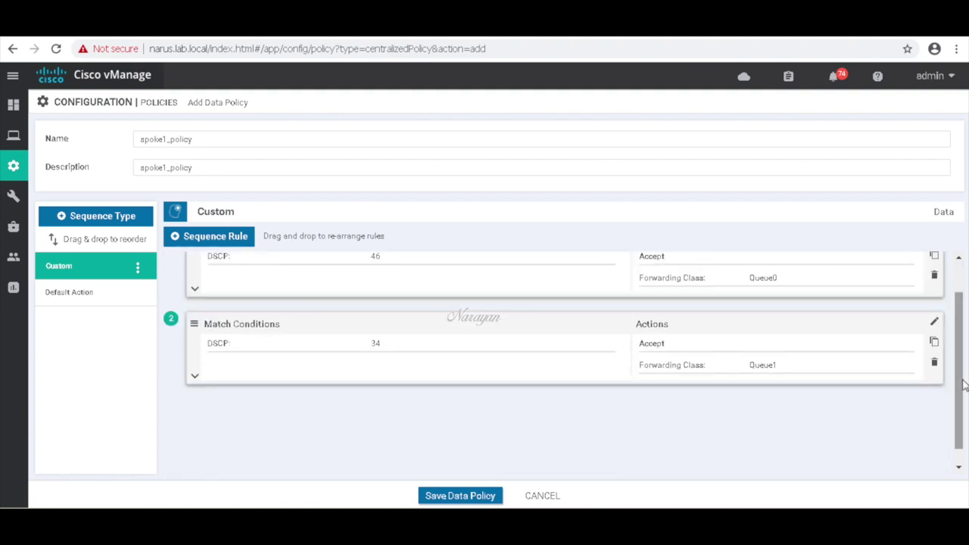
# Add a third sequence rule without match conditions that accepts traffic into forwarding class Queue2, and save it
pyautogui.scroll(2, 960, 364)
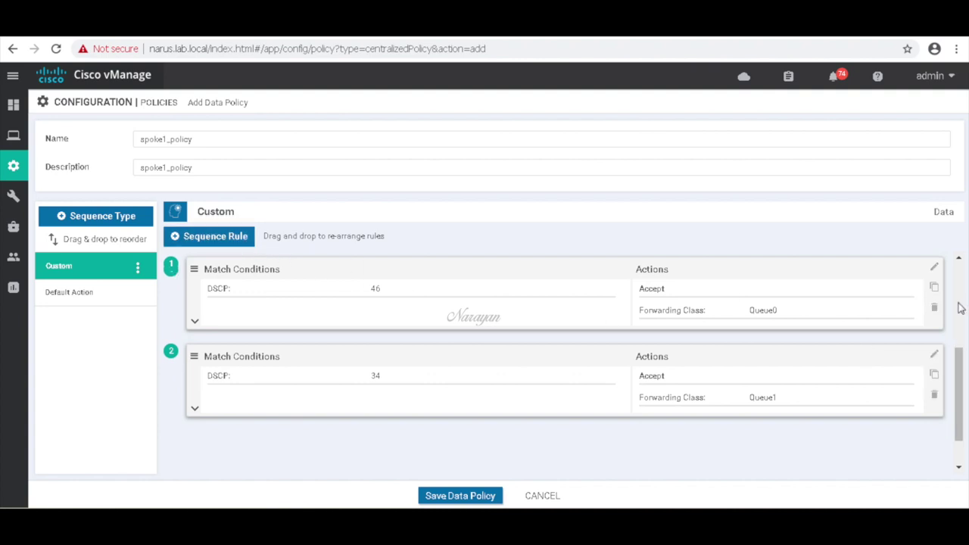
pyautogui.moveTo(959, 355); pyautogui.dragTo(958, 270)
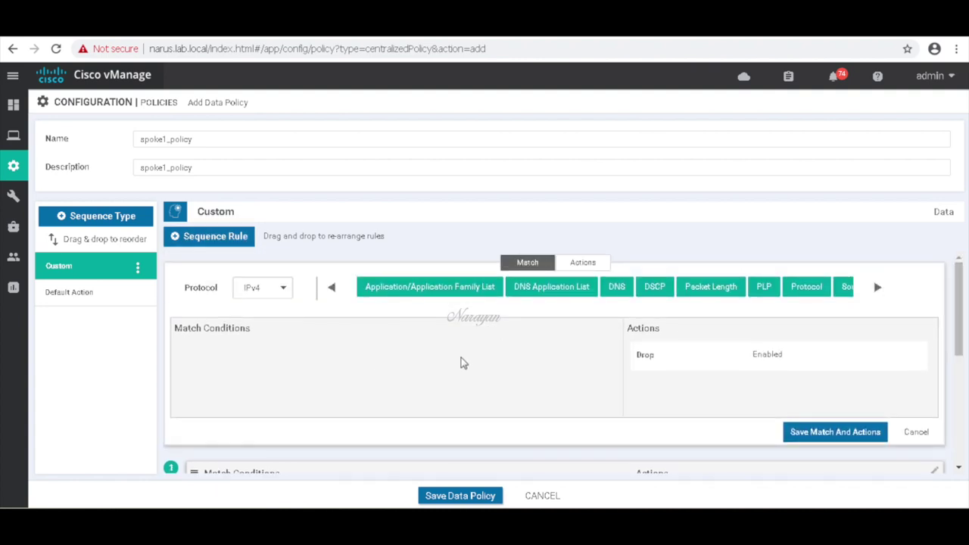
pyautogui.click(590, 263)
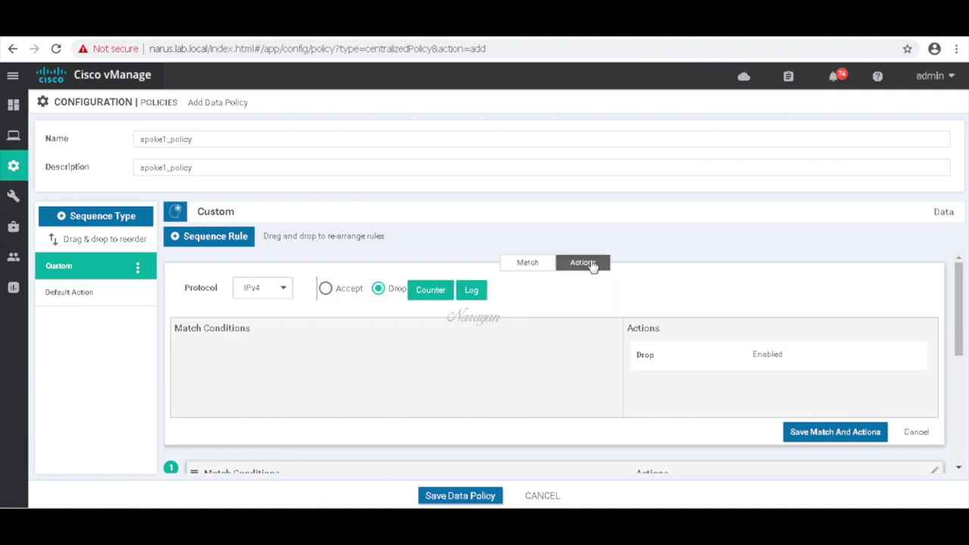
pyautogui.click(326, 287)
pyautogui.click(557, 288)
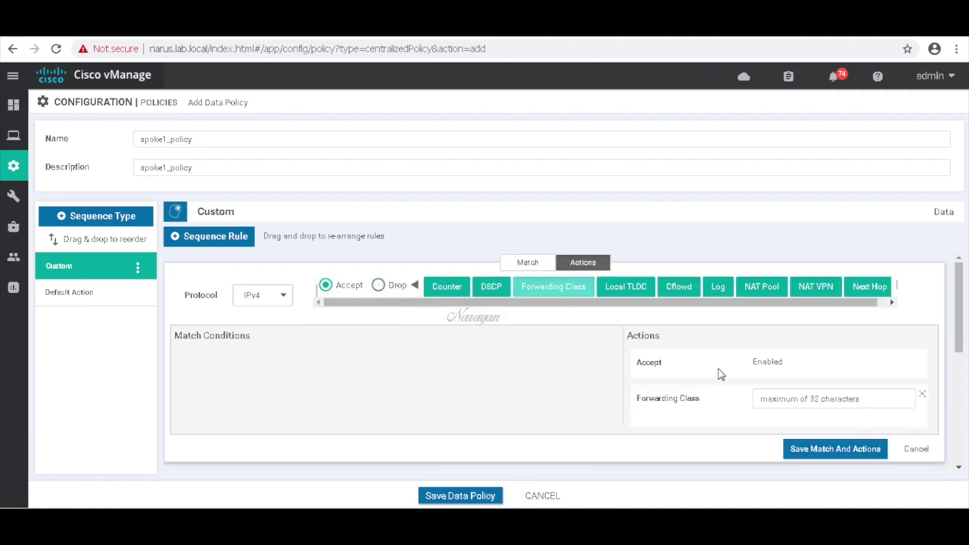
pyautogui.click(759, 398)
pyautogui.write('Queue2')
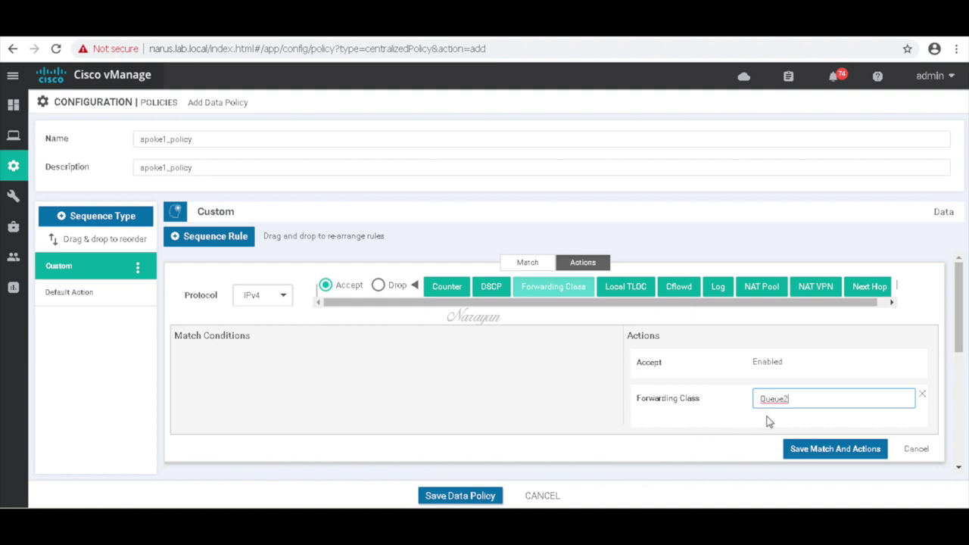
pyautogui.click(820, 450)
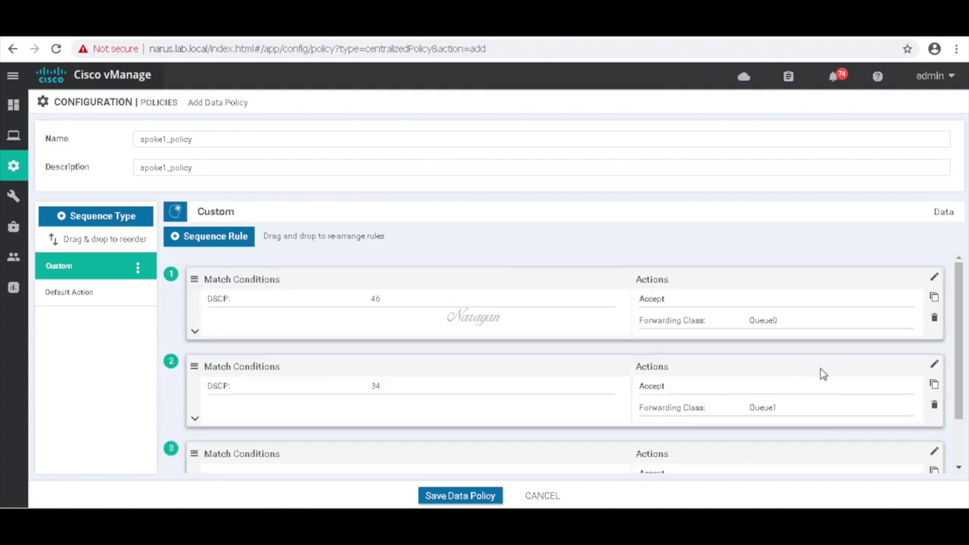
# Change the data policy's default action to Accept and save the data policy
pyautogui.click(100, 301)
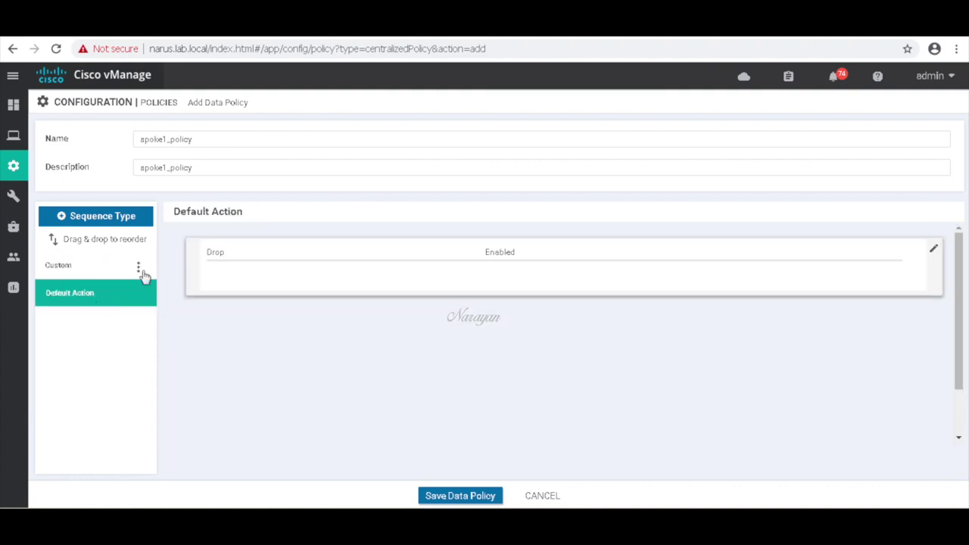
pyautogui.click(933, 249)
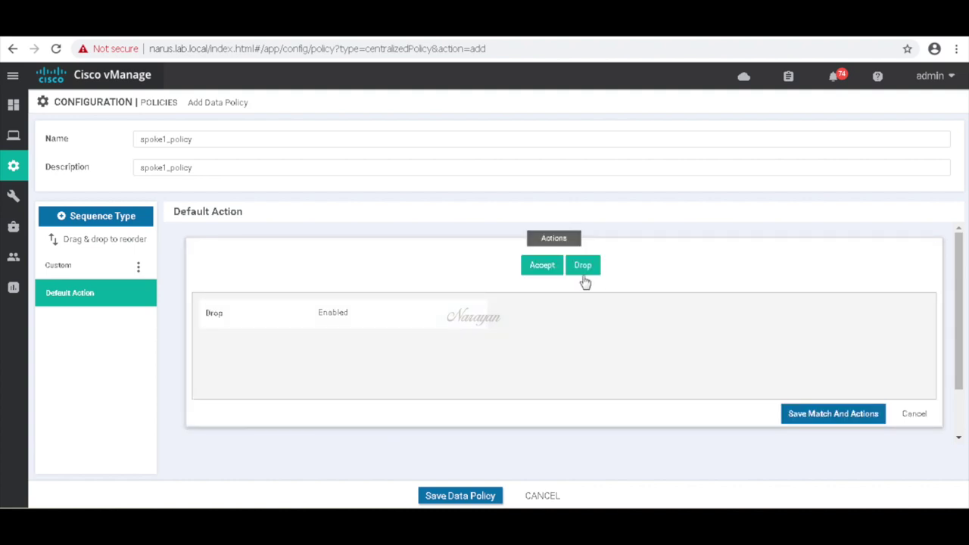
pyautogui.click(550, 271)
pyautogui.click(824, 421)
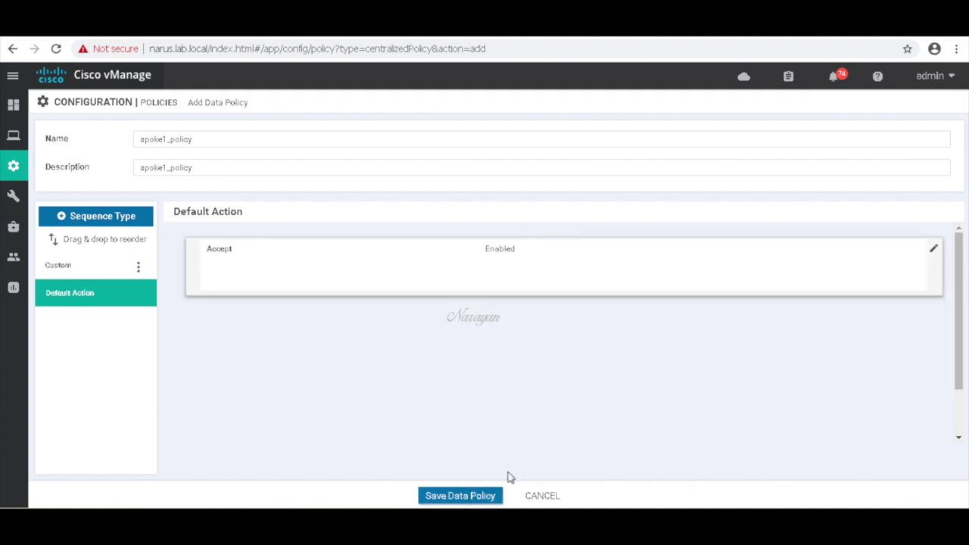
pyautogui.click(480, 495)
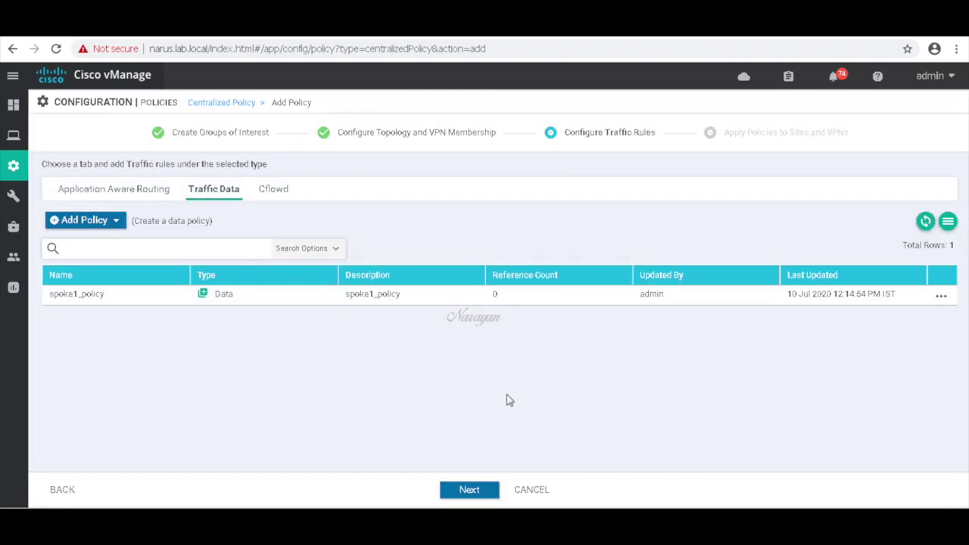
# Continue to applying policies to sites and VPNs, and set both the centralized policy's name and description to spoke_qos_policy
pyautogui.click(473, 490)
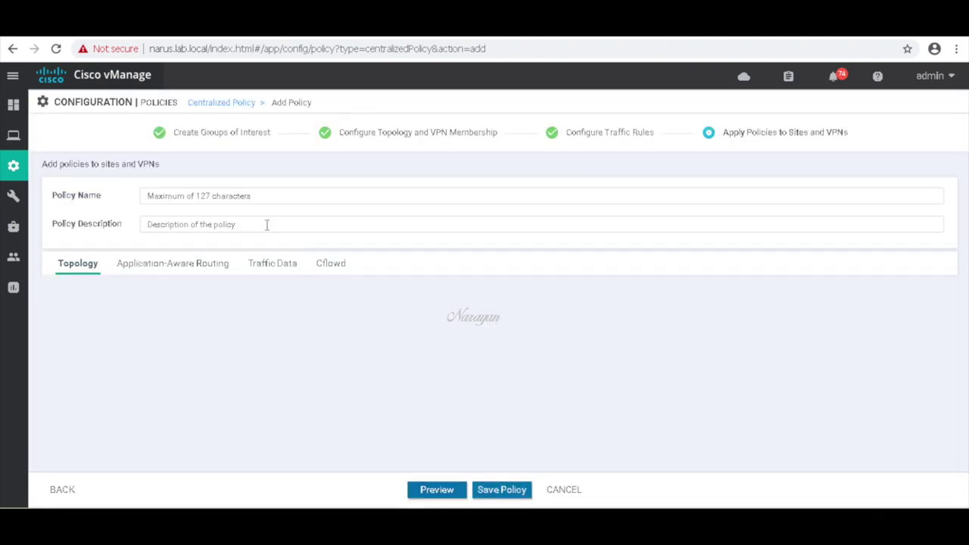
pyautogui.click(261, 196)
pyautogui.write('spoke_qos_policy')
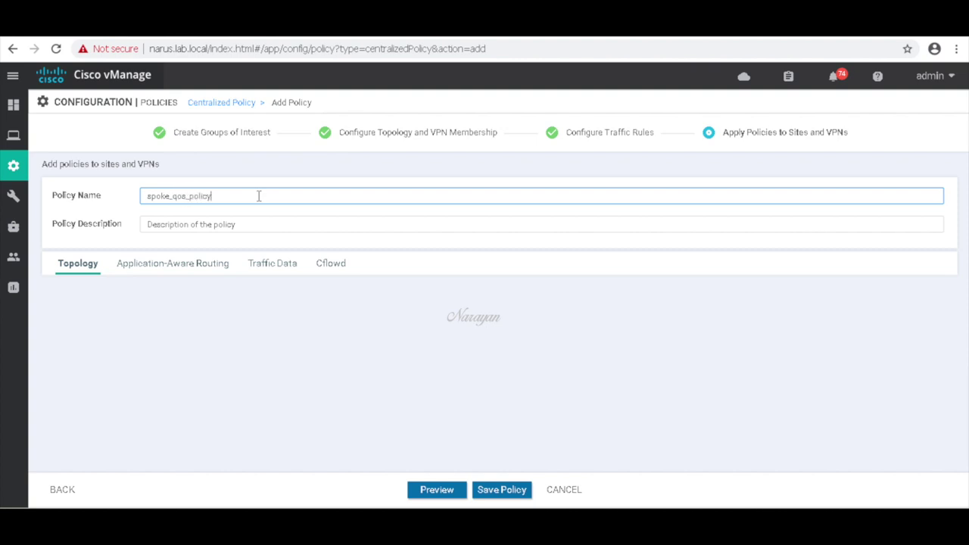
pyautogui.moveTo(232, 195); pyautogui.dragTo(137, 202)
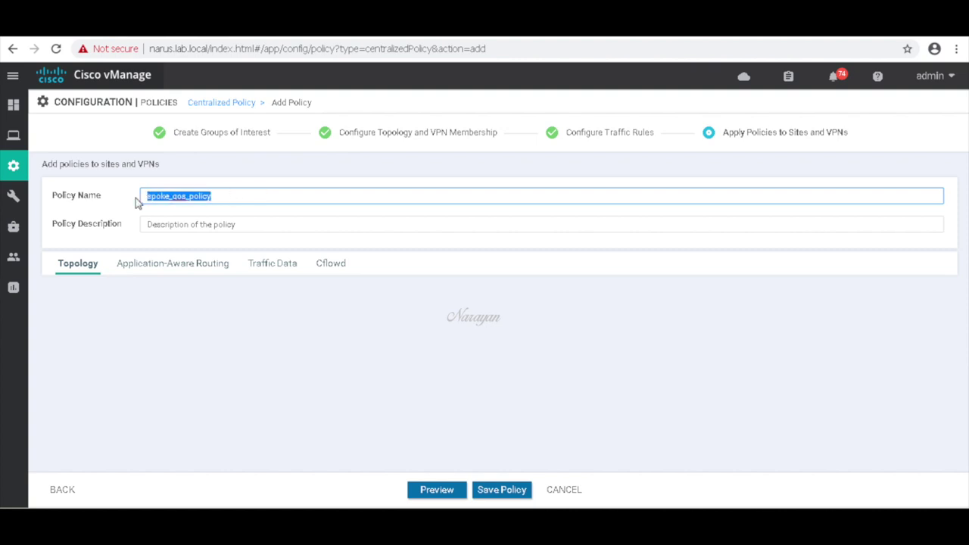
pyautogui.hotkey('ctrl', 'c')
pyautogui.click(168, 224)
pyautogui.hotkey('ctrl', 'v')
# Apply the spoke1_policy traffic data policy from service to site list spoke-1 and VPN list vpn11
pyautogui.click(270, 270)
pyautogui.click(186, 331)
pyautogui.scroll(-1, 183, 327)
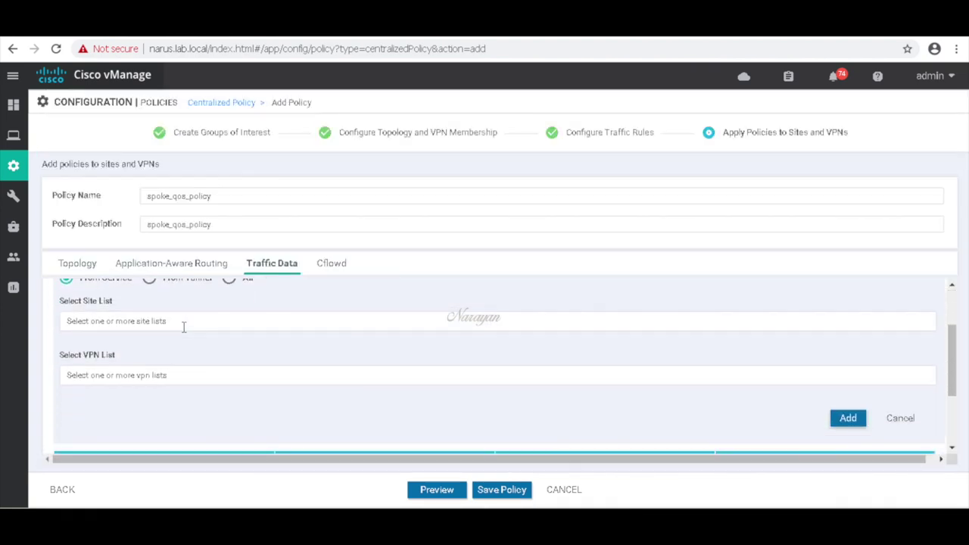
pyautogui.click(184, 326)
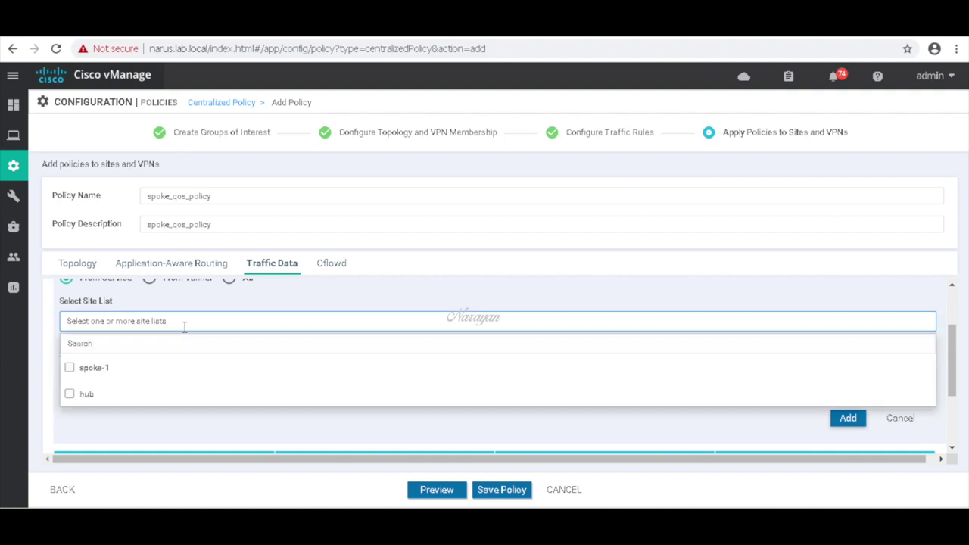
pyautogui.click(69, 369)
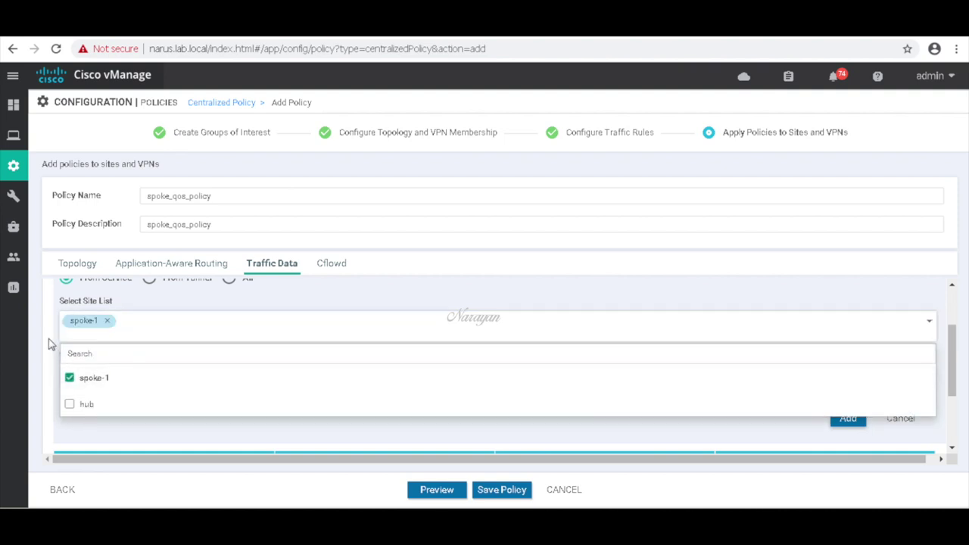
pyautogui.click(50, 343)
pyautogui.click(92, 379)
pyautogui.click(69, 422)
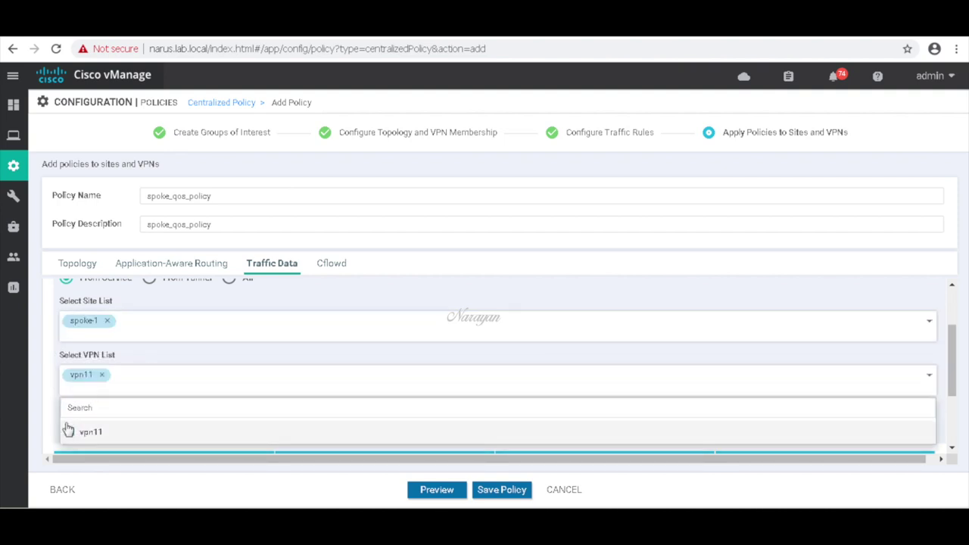
pyautogui.click(47, 392)
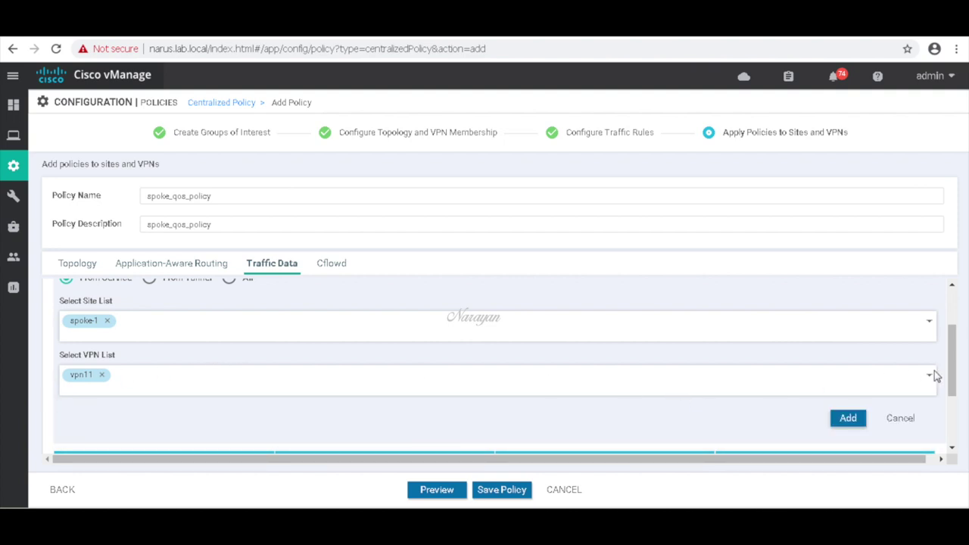
pyautogui.click(848, 421)
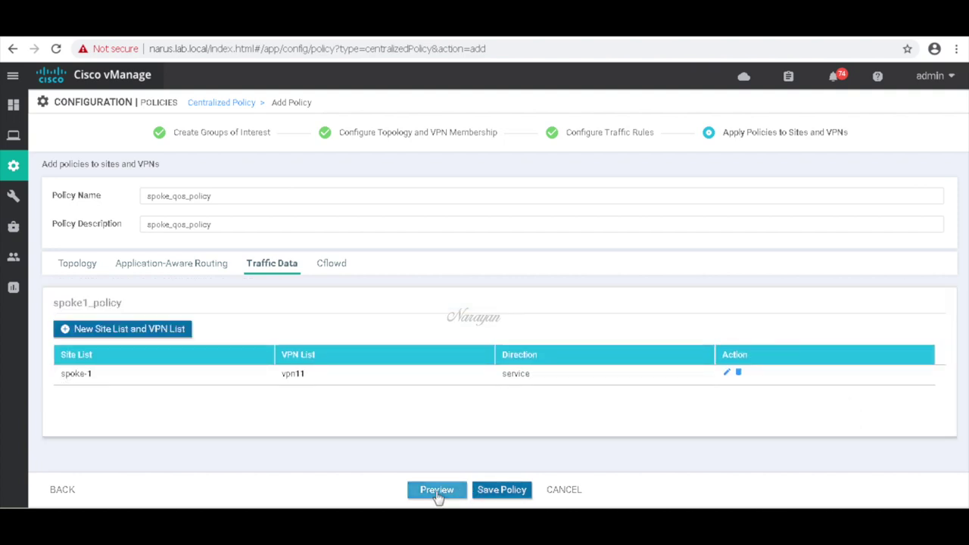
# Preview the full generated configuration of the centralized policy and save the policy
pyautogui.click(436, 490)
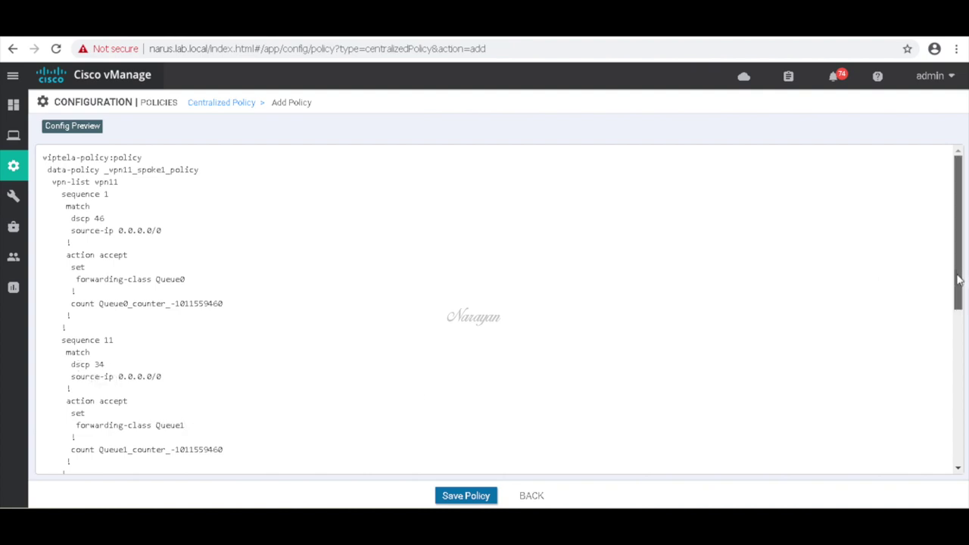
pyautogui.moveTo(957, 281); pyautogui.dragTo(914, 404)
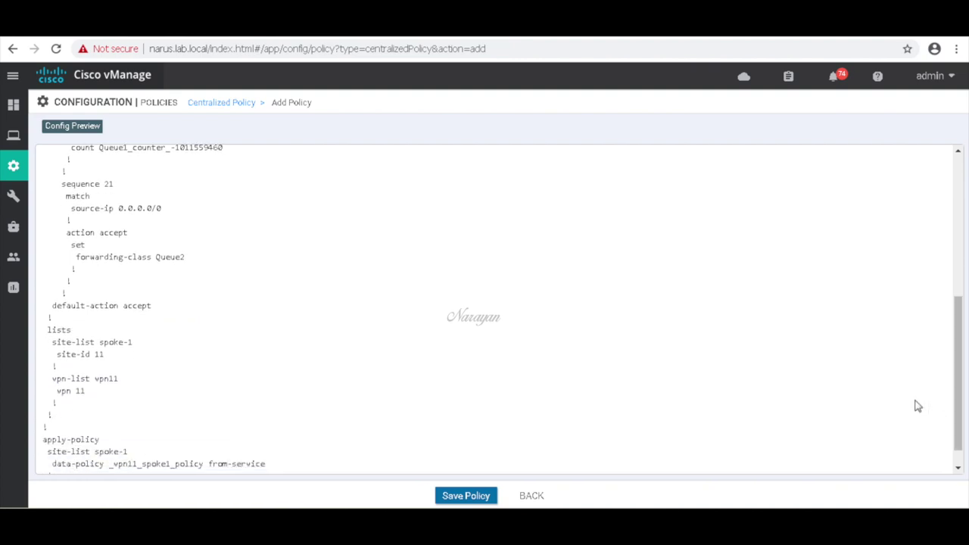
pyautogui.click(474, 496)
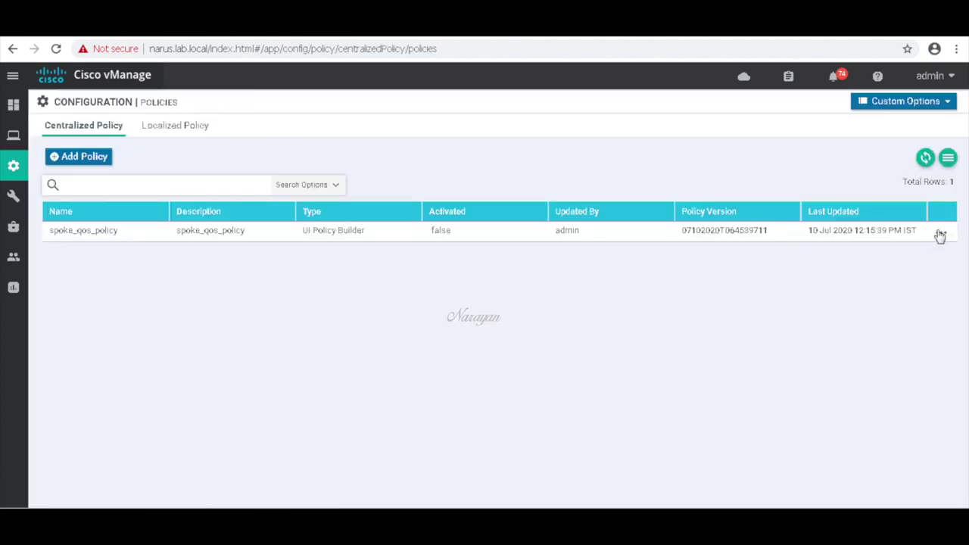
# Activate the centralized policy spoke_qos_policy on the vSmart controller
pyautogui.click(940, 231)
pyautogui.click(880, 343)
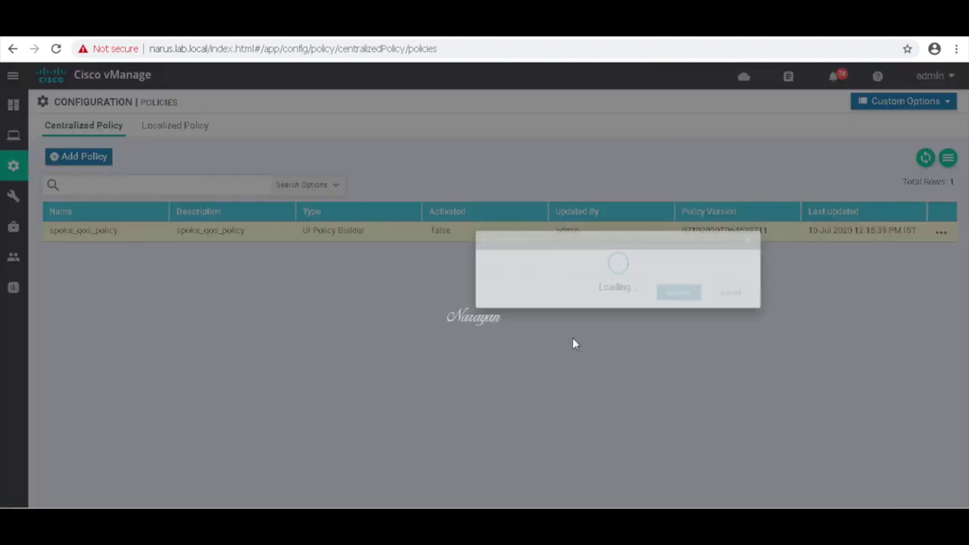
pyautogui.click(541, 339)
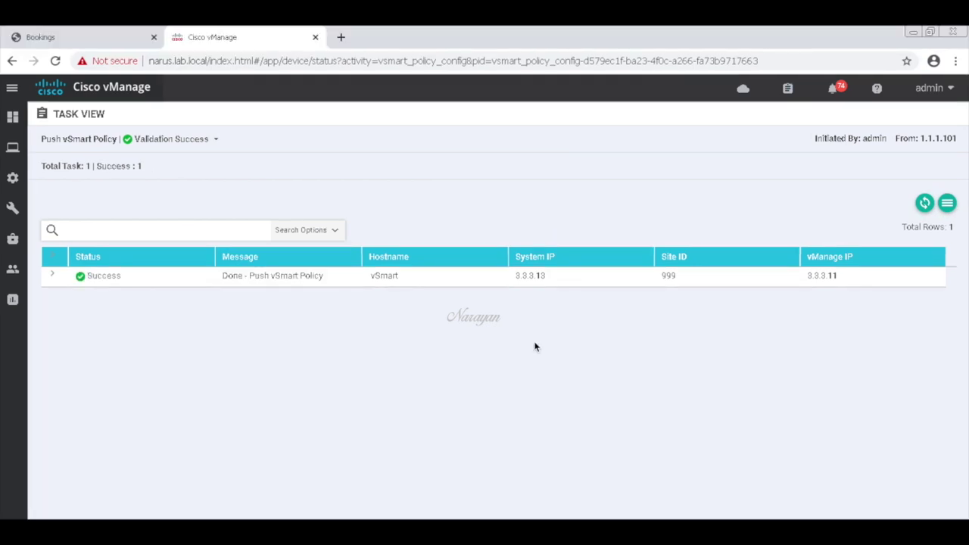
# Edit the 4321-spoke1 device template to use qos_policy as its additional Policy template, and update it
pyautogui.moveTo(13, 180)
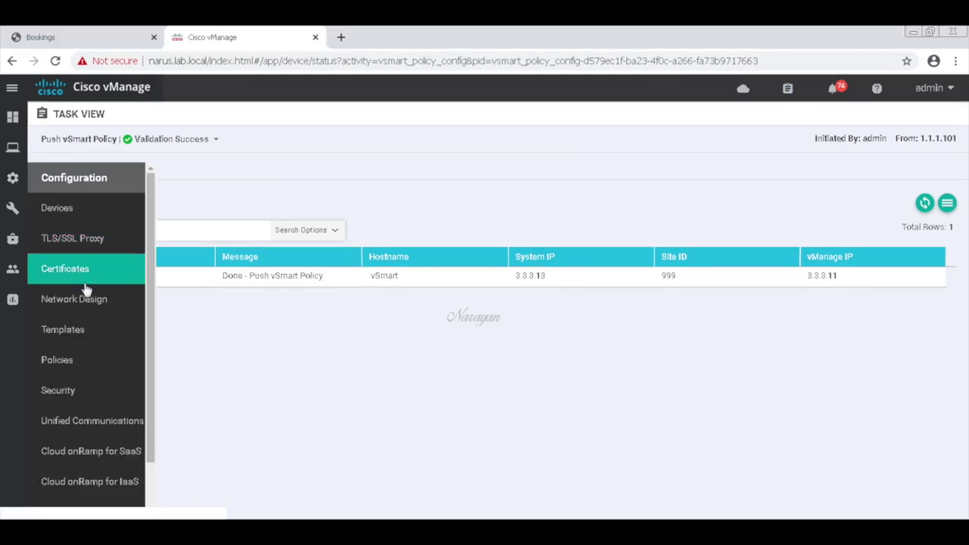
pyautogui.click(78, 330)
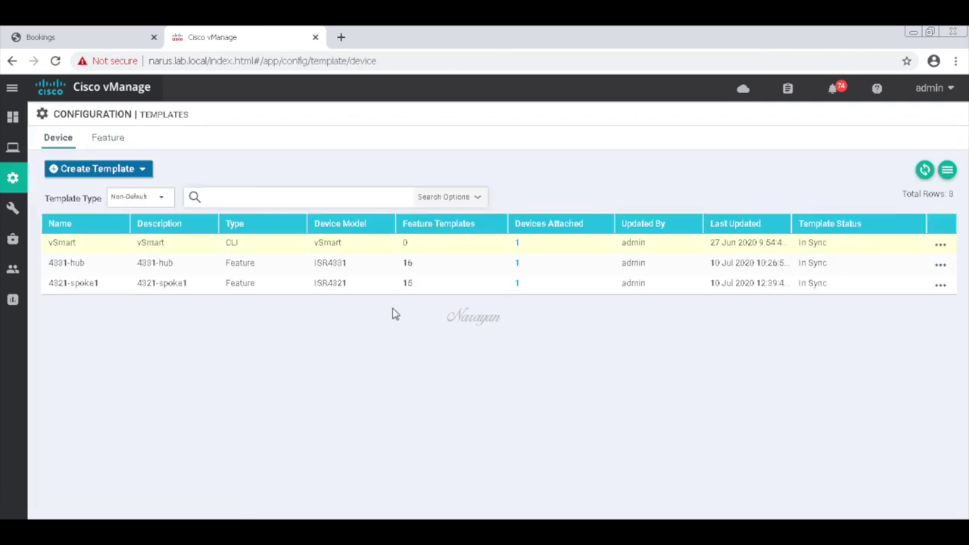
pyautogui.click(940, 284)
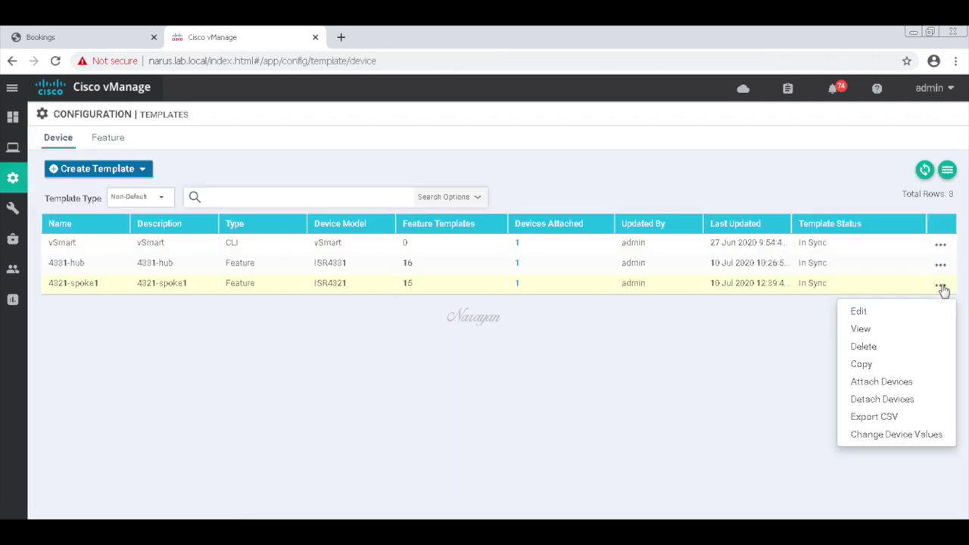
pyautogui.click(872, 313)
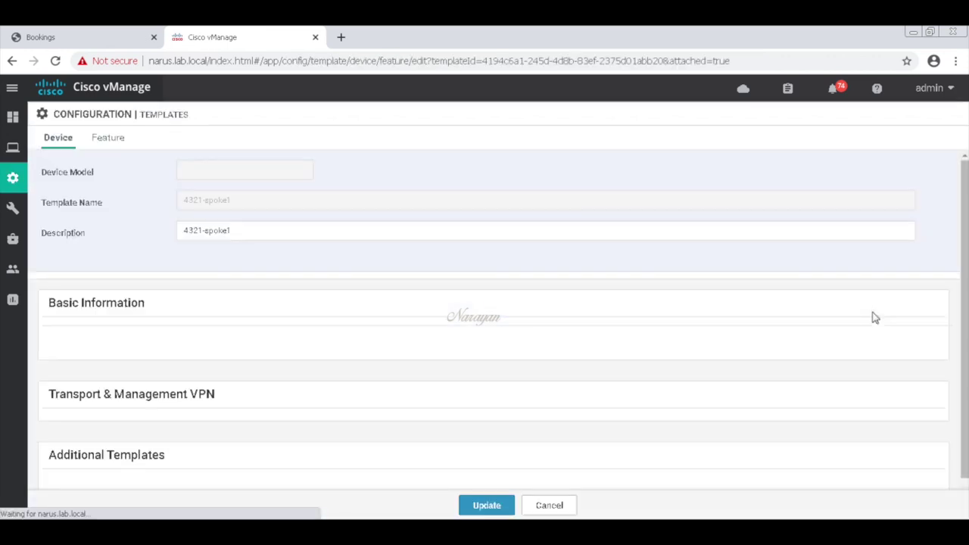
pyautogui.click(708, 285)
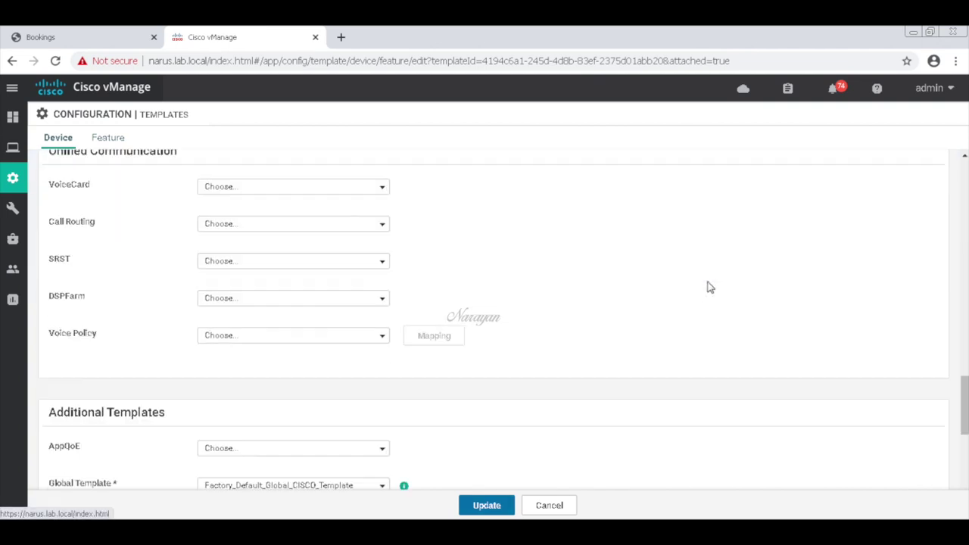
pyautogui.click(378, 443)
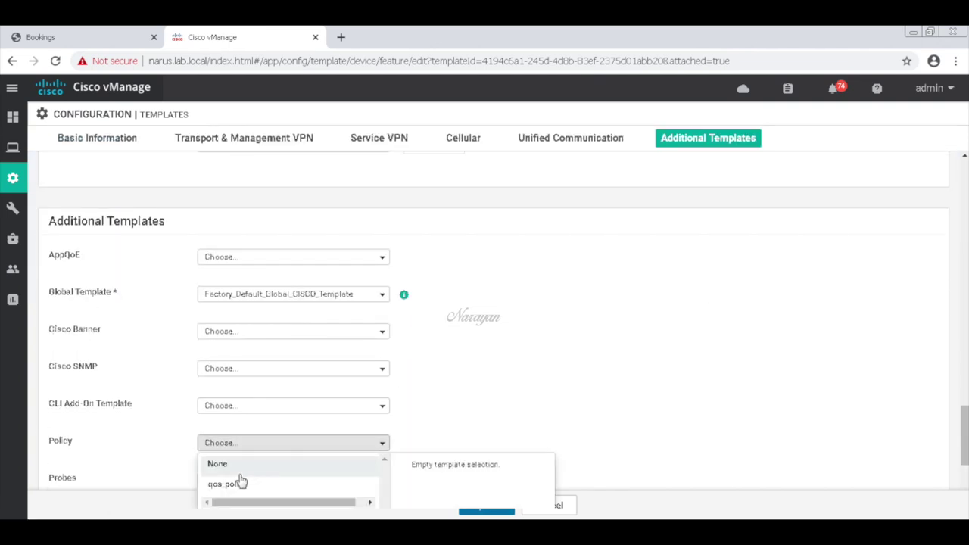
pyautogui.click(238, 484)
pyautogui.scroll(-2, 943, 446)
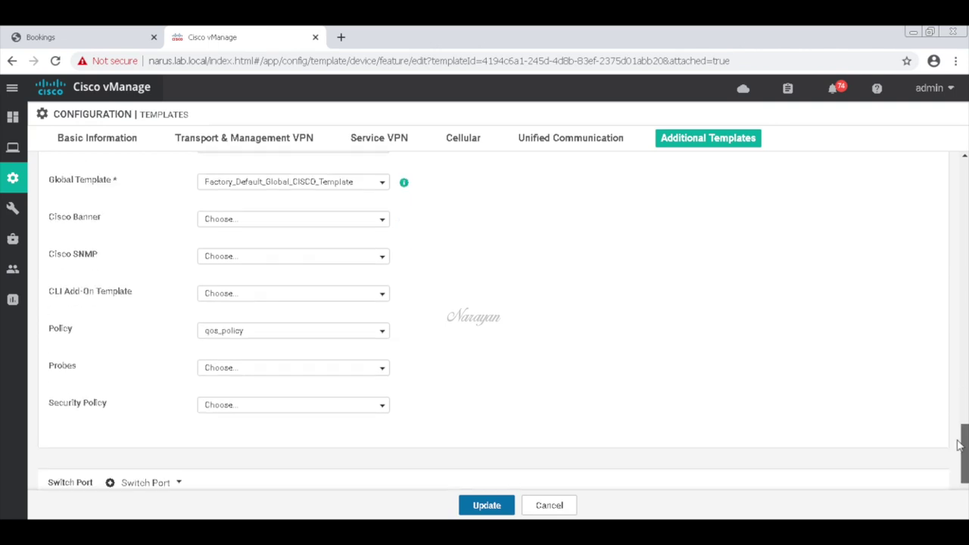
pyautogui.click(481, 506)
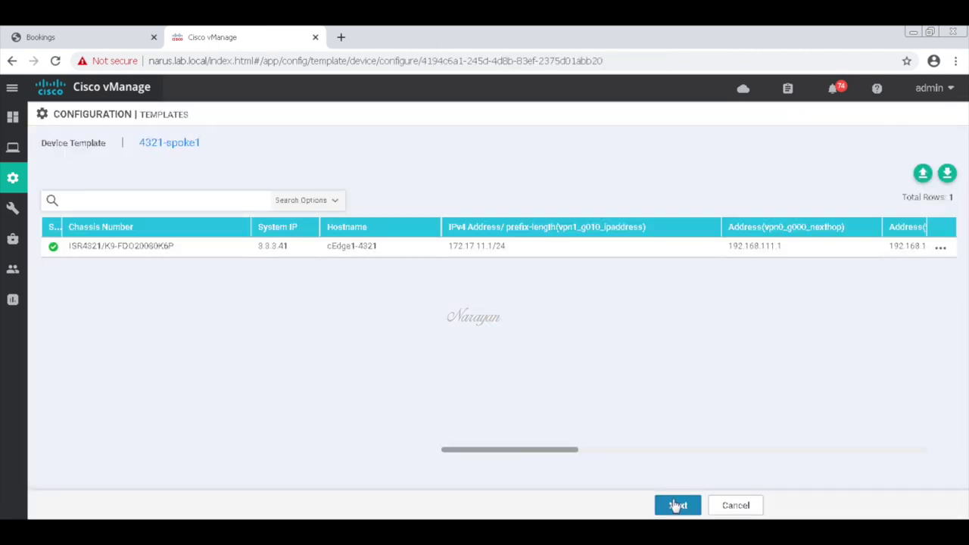
# Review the side-by-side configuration diff for the cEdge1-4321 device and push the updated template configuration to it
pyautogui.click(676, 507)
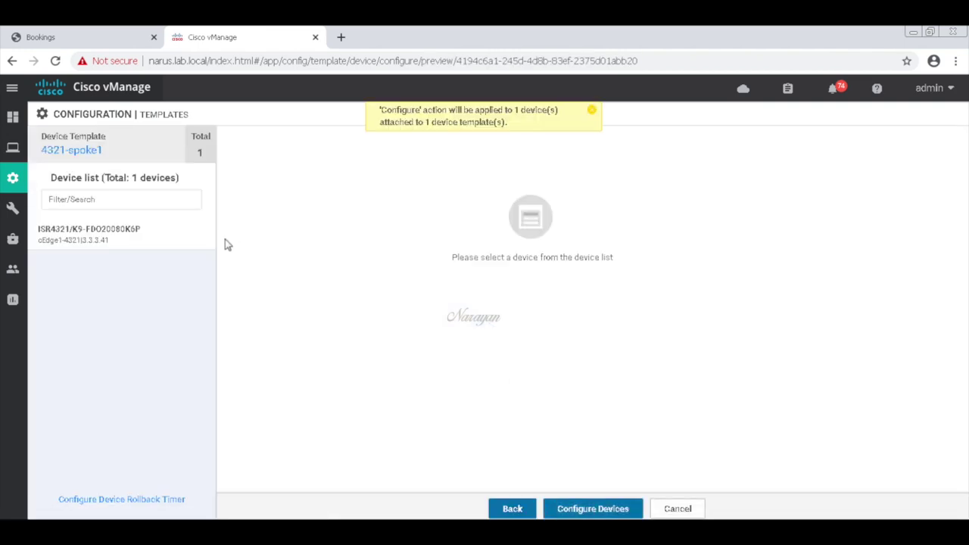
pyautogui.click(145, 241)
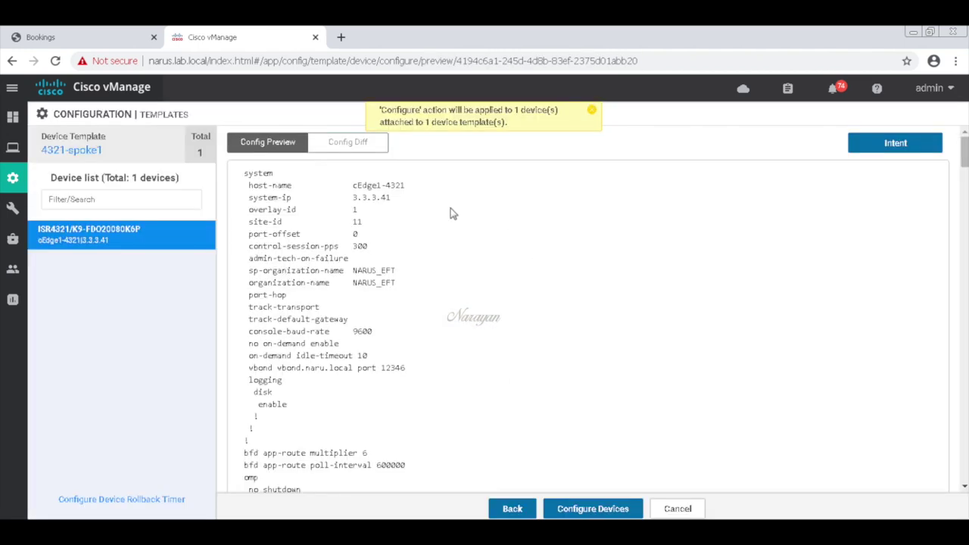
pyautogui.click(365, 149)
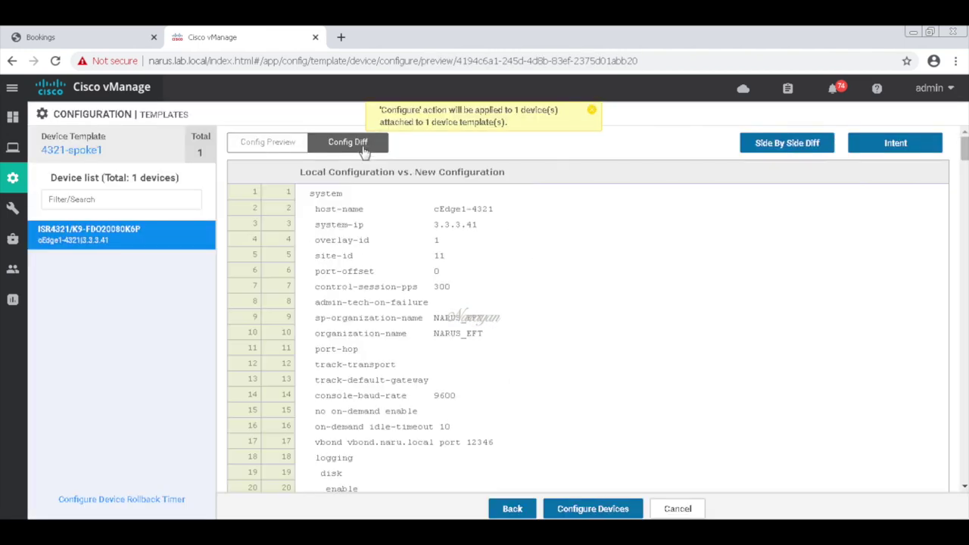
pyautogui.click(753, 145)
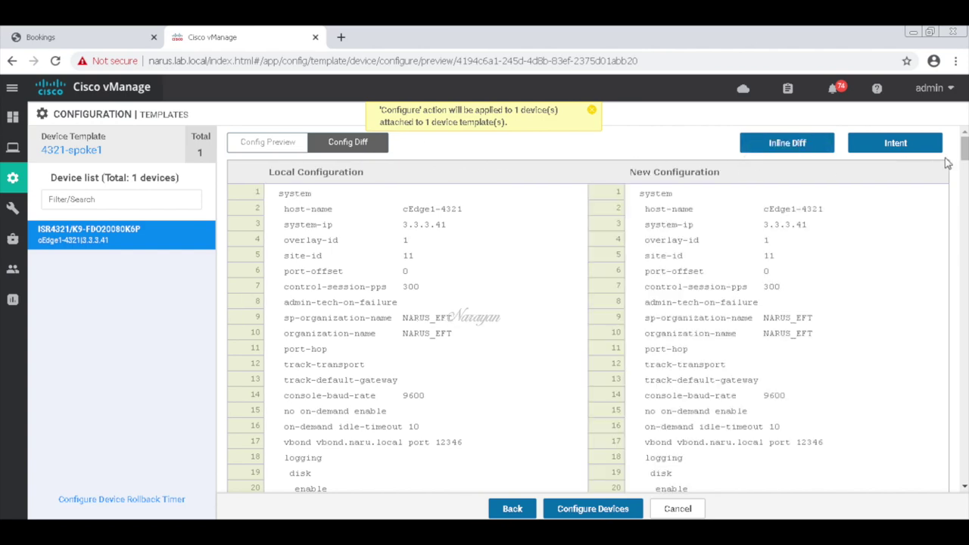
pyautogui.moveTo(964, 150); pyautogui.dragTo(964, 324)
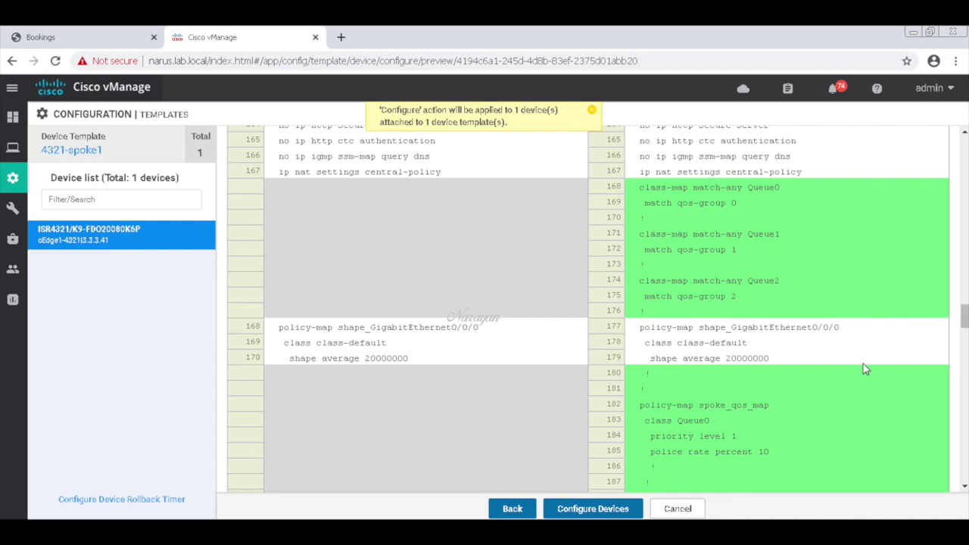
pyautogui.click(598, 510)
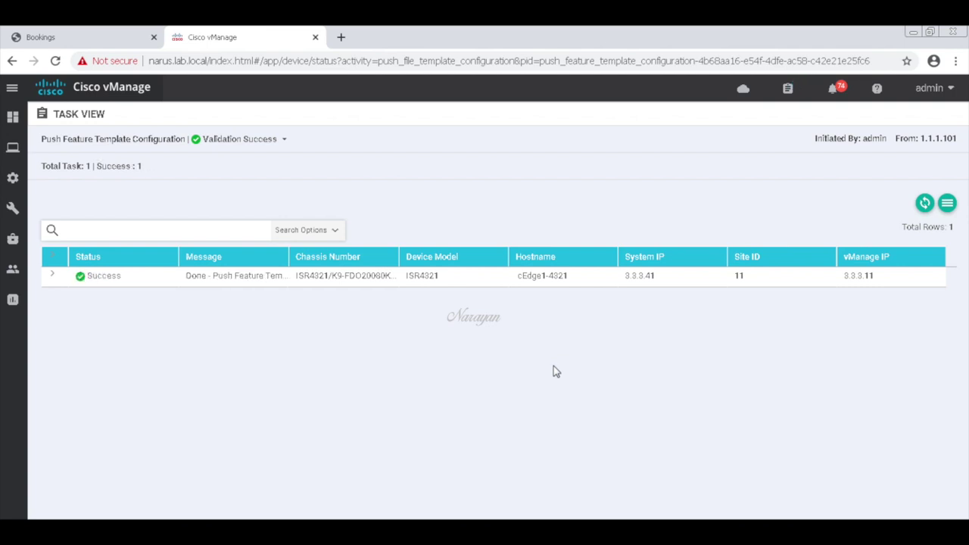
# Edit the 4321_interface_g000 feature template and set its QoS Map to the global value spoke_qos_map
pyautogui.moveTo(12, 177)
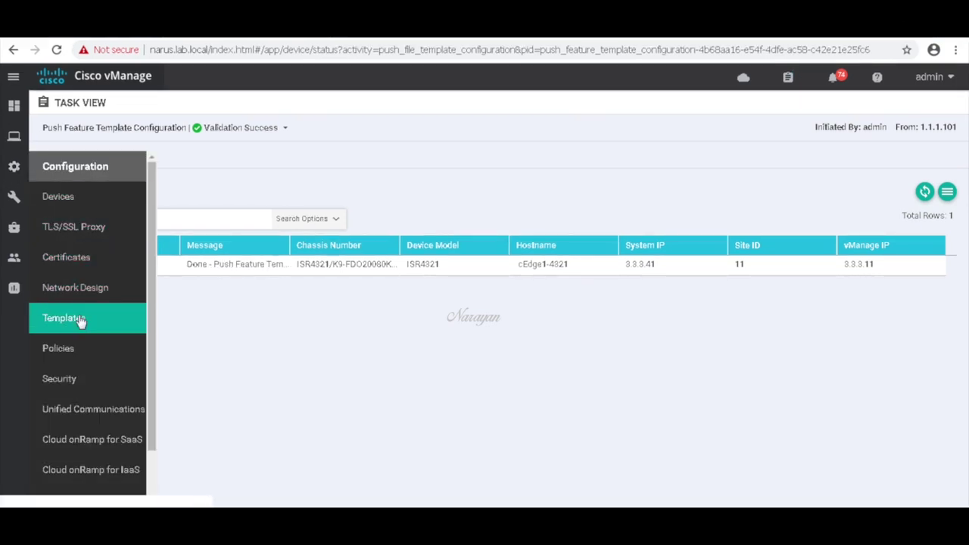
pyautogui.click(81, 319)
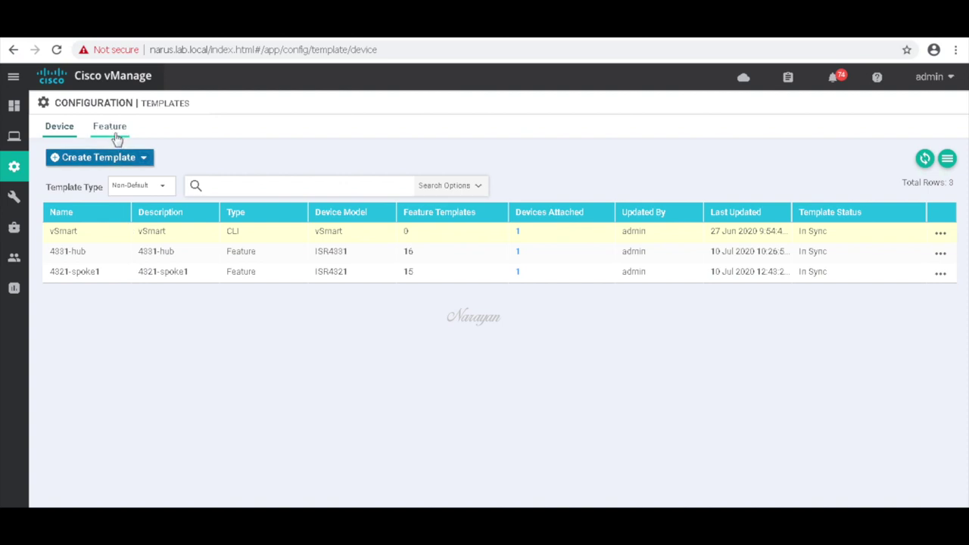
pyautogui.click(116, 135)
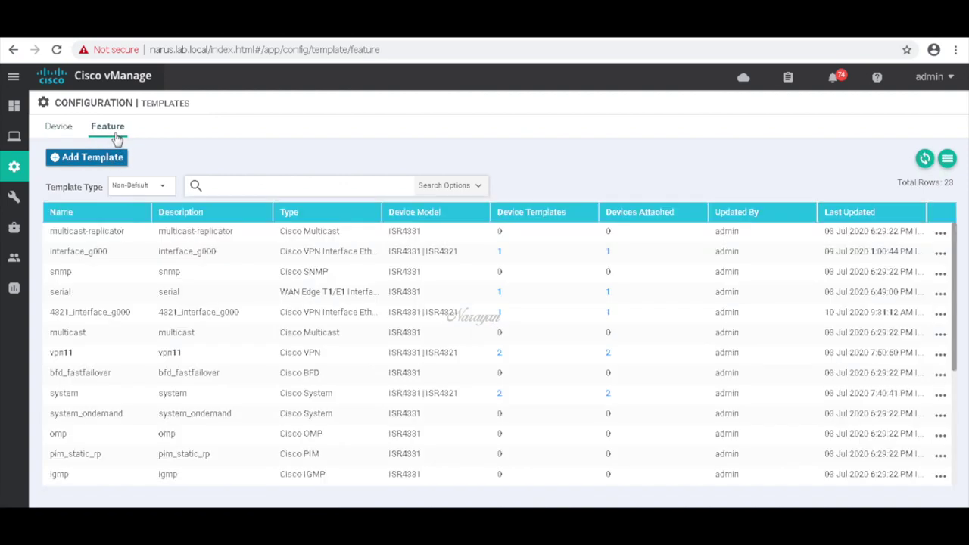
pyautogui.click(940, 316)
pyautogui.click(862, 241)
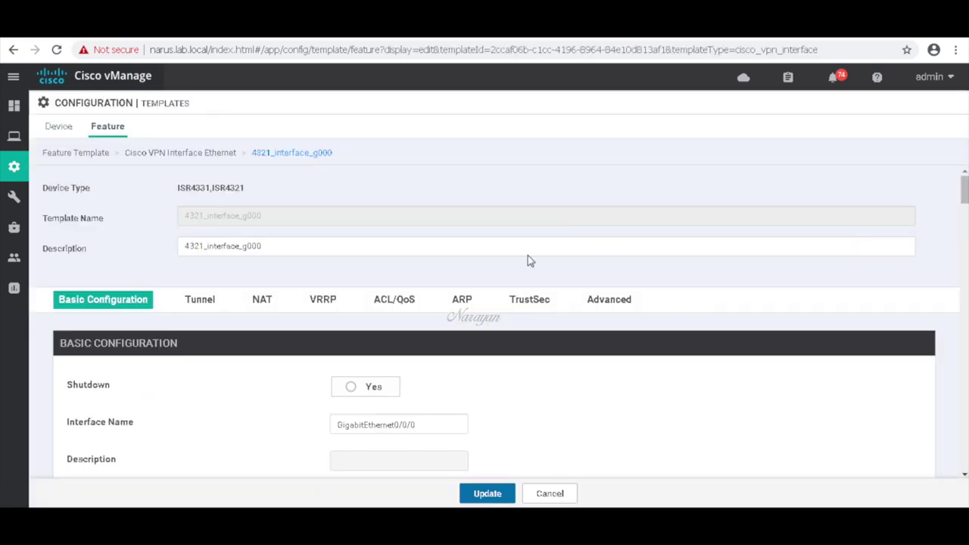
pyautogui.click(394, 300)
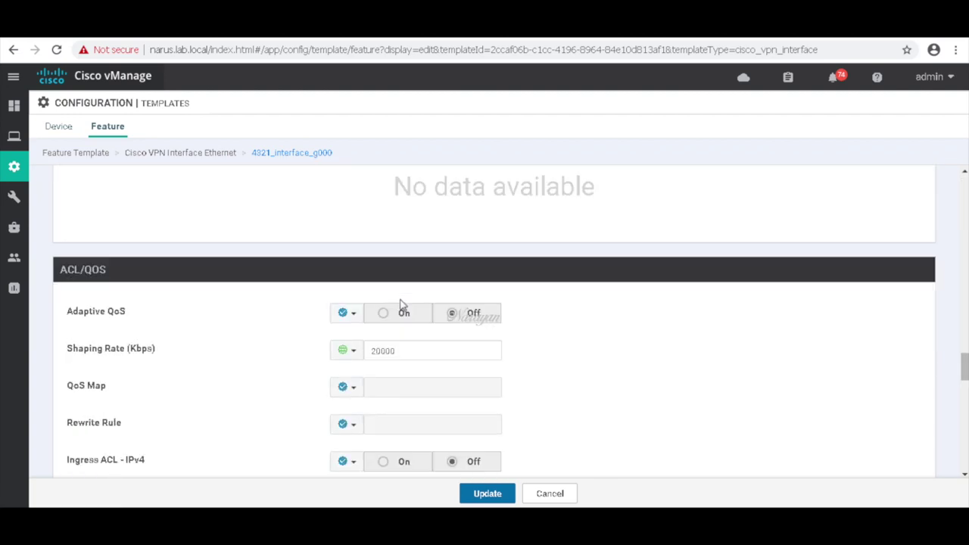
pyautogui.click(351, 386)
pyautogui.click(368, 383)
pyautogui.click(392, 364)
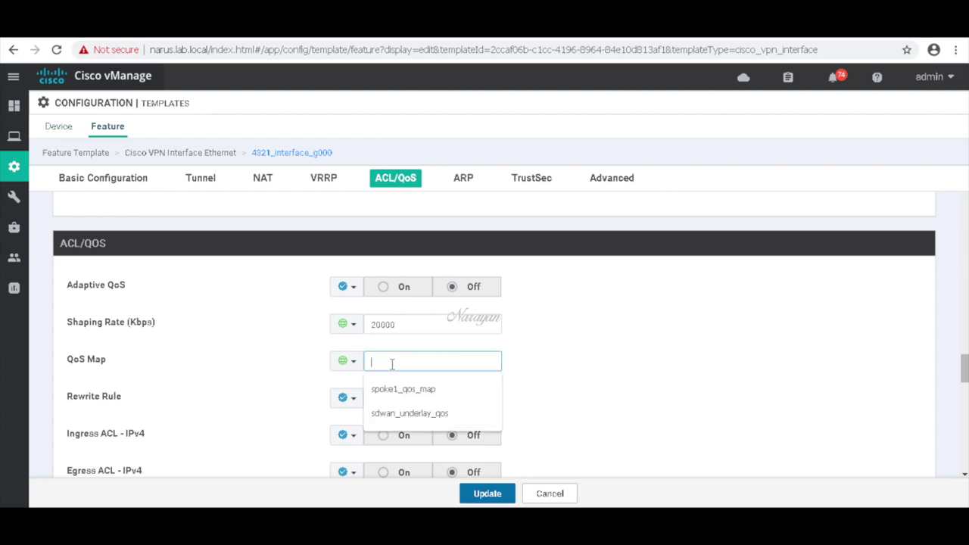
pyautogui.write('spoke_qos_map')
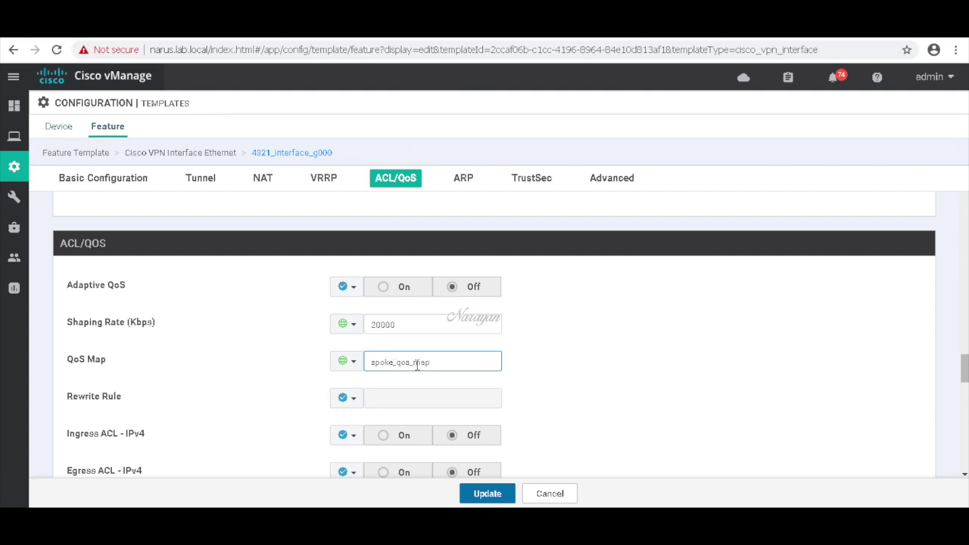
# Save the 4321_interface_g000 feature template and push the updated configuration to the cEdge1-4321 device
pyautogui.click(548, 367)
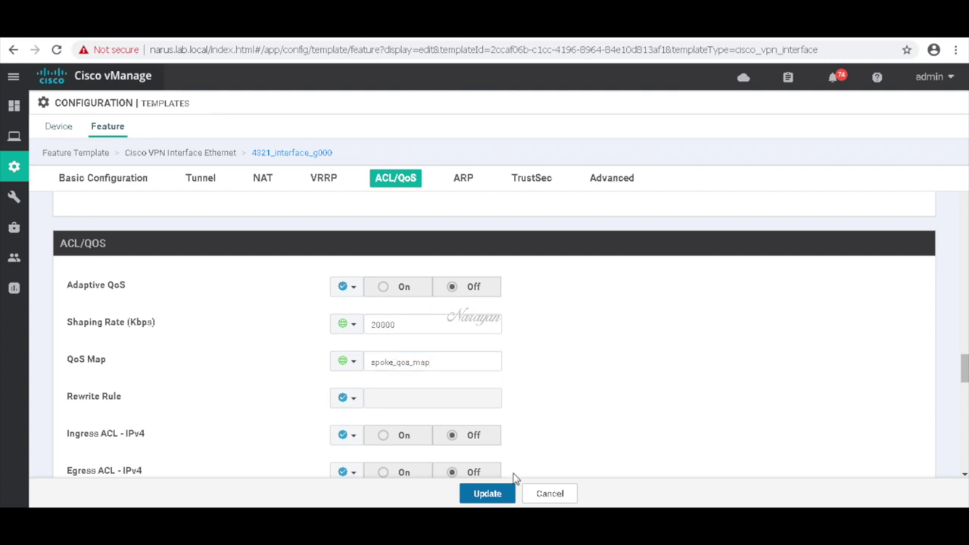
pyautogui.click(489, 494)
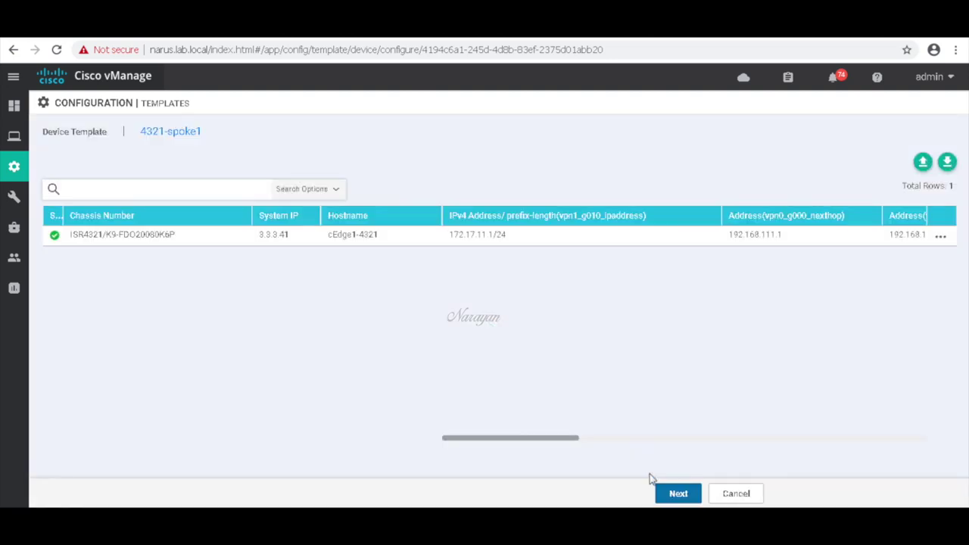
pyautogui.click(678, 494)
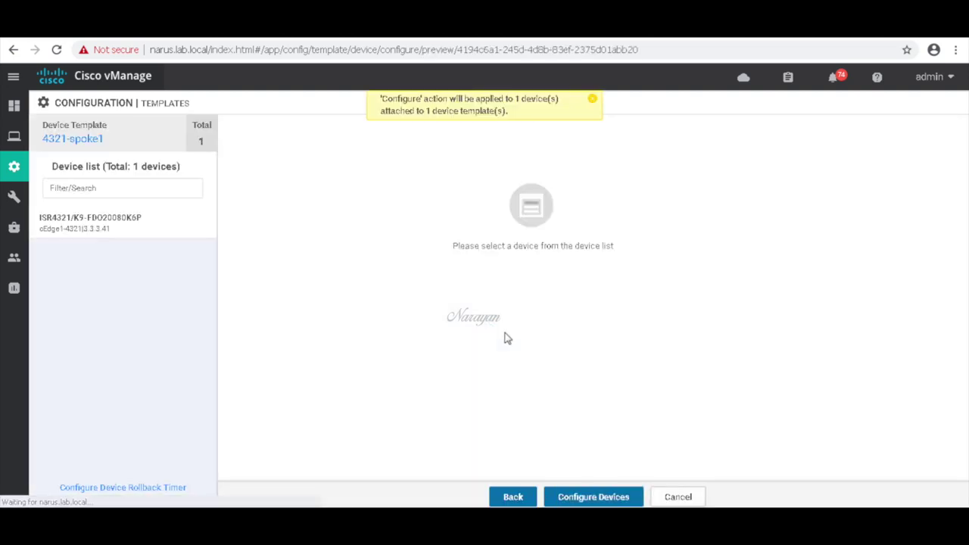
pyautogui.click(583, 498)
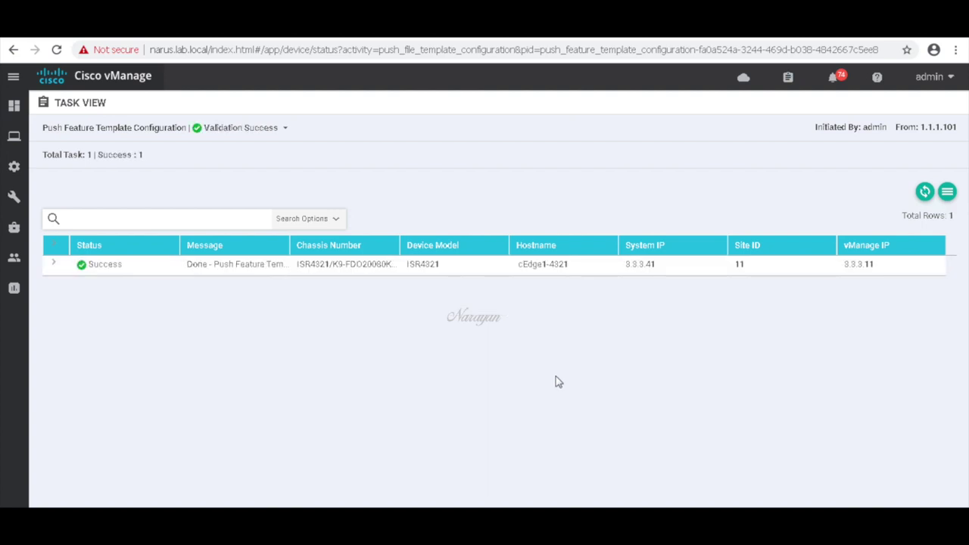
# Switch to the Ubuntu terminal and rerun the baseline throughput test with iperf3 -c 172.17.14.11
pyautogui.hotkey('alt', 'Tab')
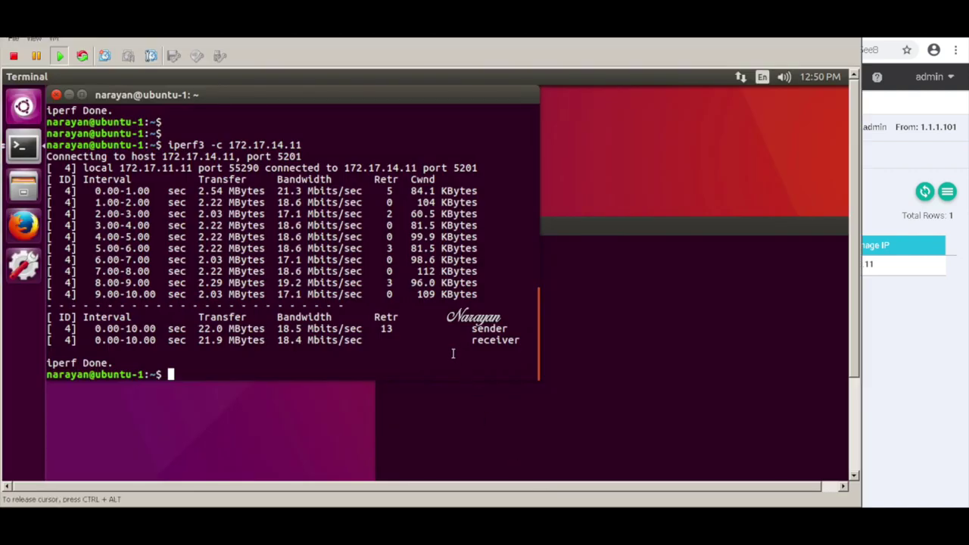
pyautogui.press('Return')
pyautogui.press('Return')
pyautogui.press('Up')
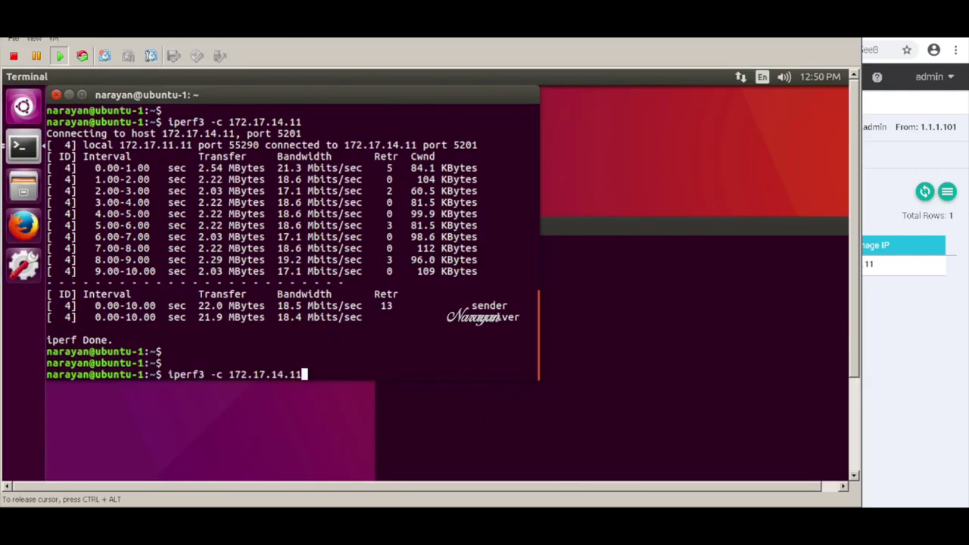
pyautogui.press('Return')
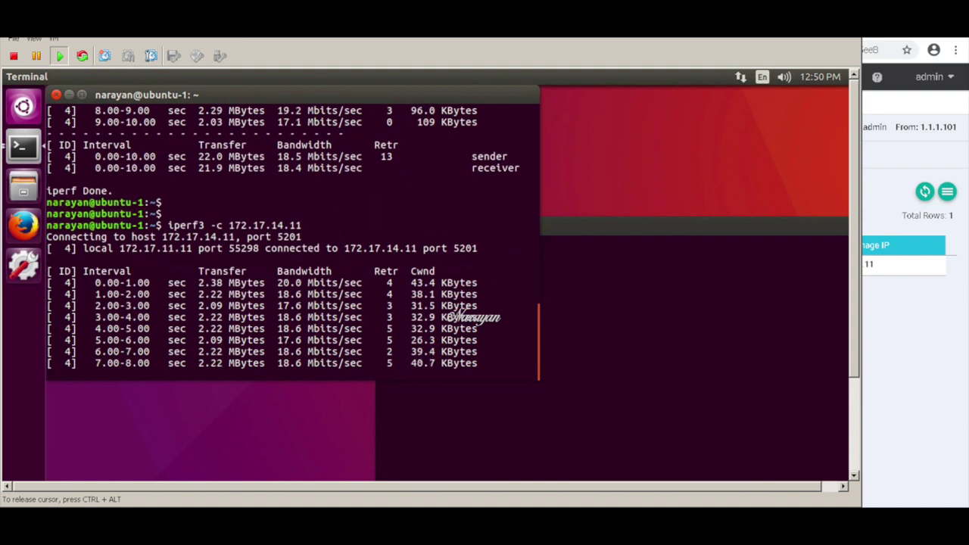
pyautogui.press('Return')
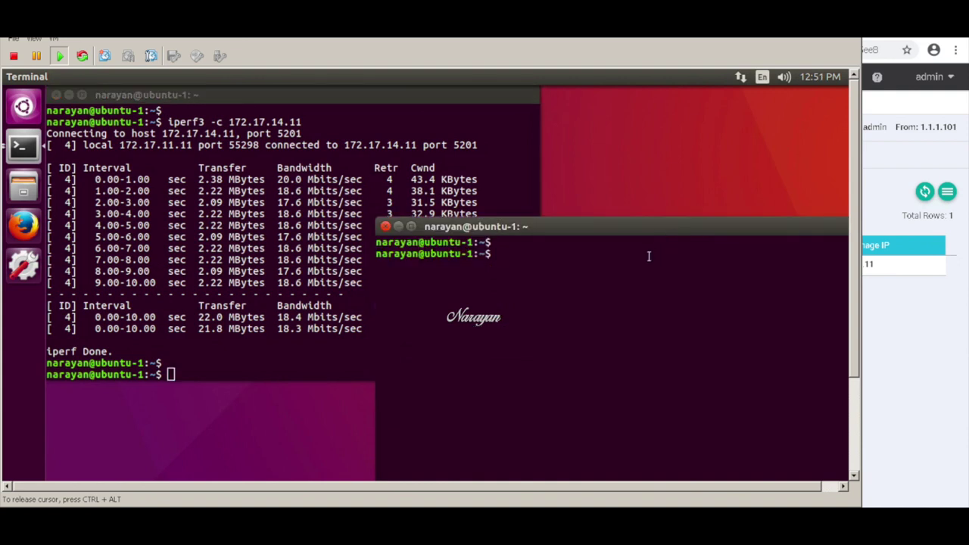
# Run a marked-traffic test in the second terminal with iperf3 -c 172.17.14.11 -p 5301 -S 0xB8
pyautogui.write('iperf3 -c 172.17.14.11 ')
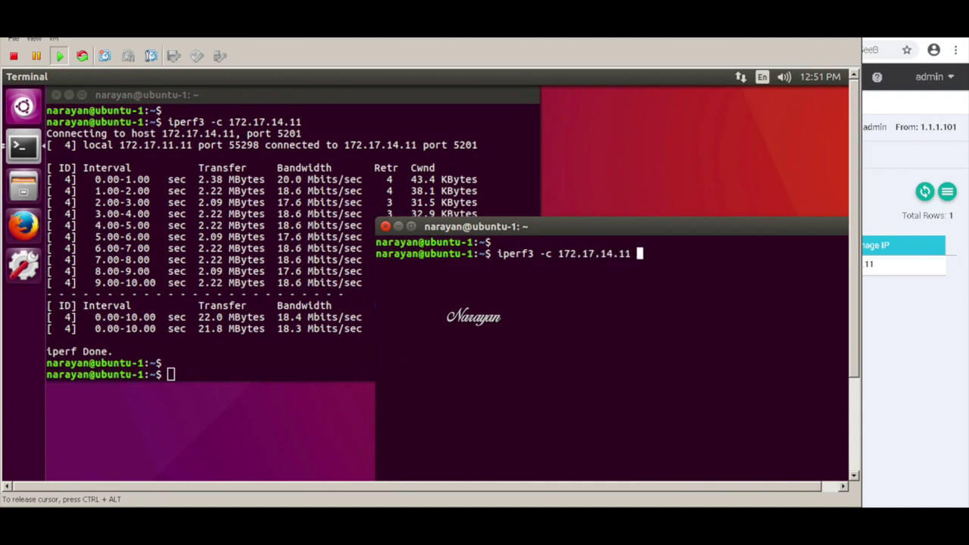
pyautogui.write('-p 5301 -S 0x')
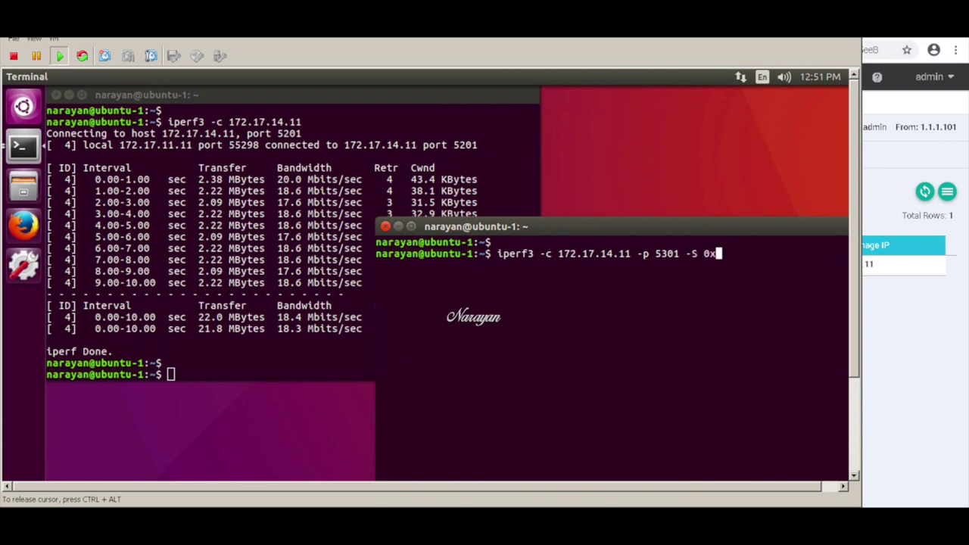
pyautogui.write('b8')
pyautogui.press('BackSpace')
pyautogui.press('BackSpace')
pyautogui.write('B8')
pyautogui.press('Return')
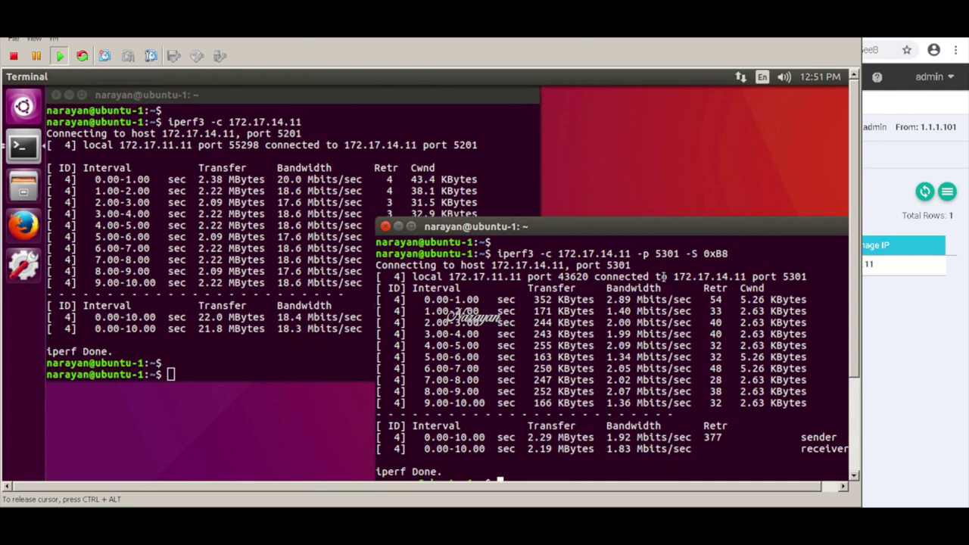
# Start a 1 GB background transfer in the first terminal with iperf3 -c 172.17.14.11 -n 1G
pyautogui.click(322, 241)
pyautogui.press('Up')
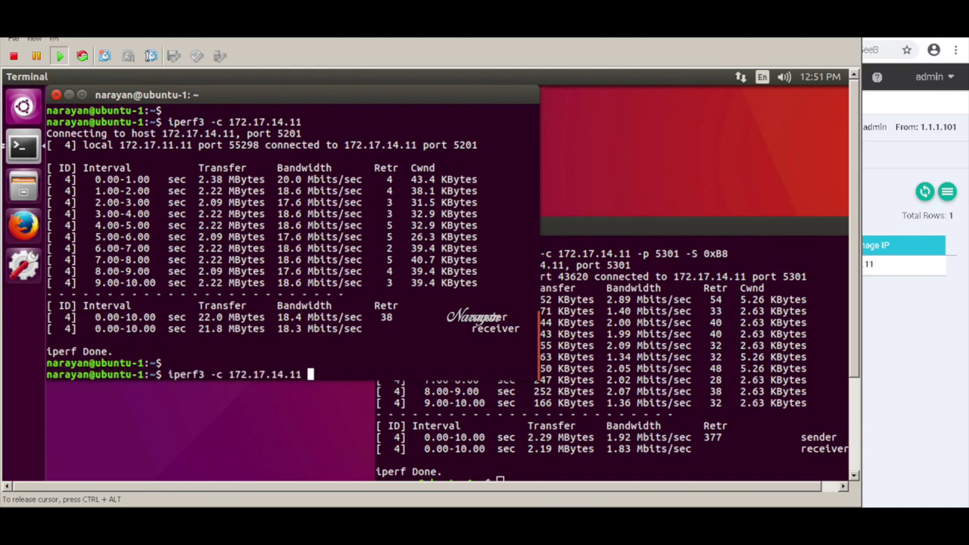
pyautogui.write('-n 1G')
pyautogui.press('Return')
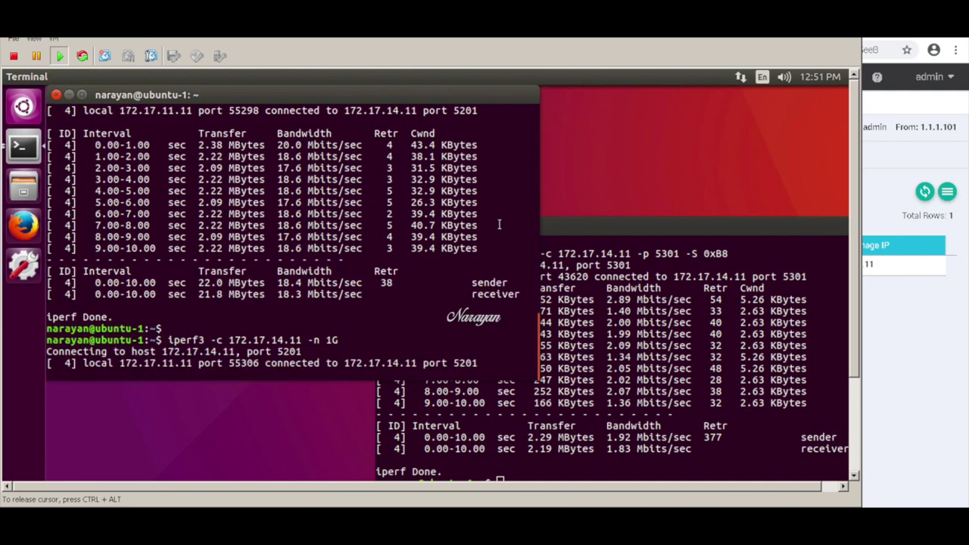
# Move the second terminal window up slightly and repeat its port 5301 iperf3 test with ToS 0xB8 during the background transfer
pyautogui.click(663, 230)
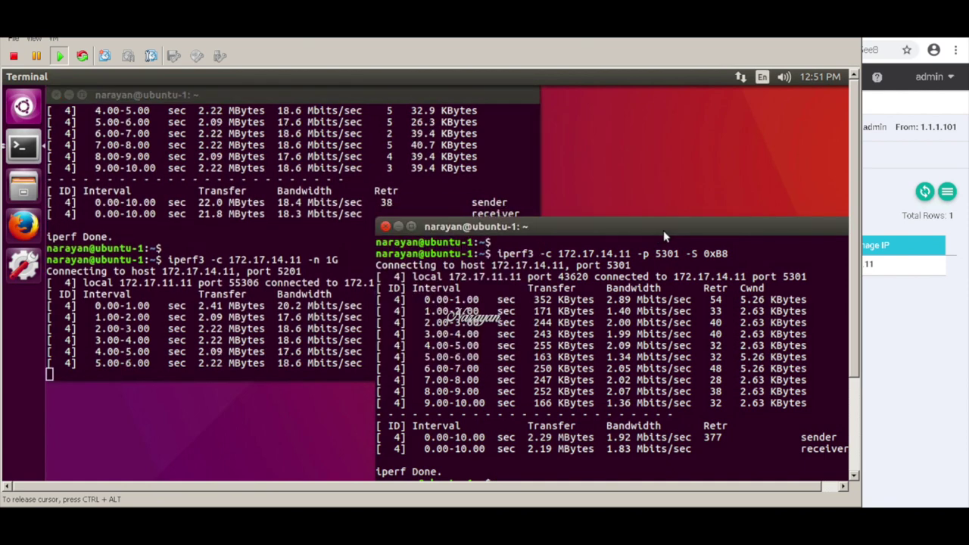
pyautogui.moveTo(662, 230); pyautogui.dragTo(663, 208)
pyautogui.press('Up')
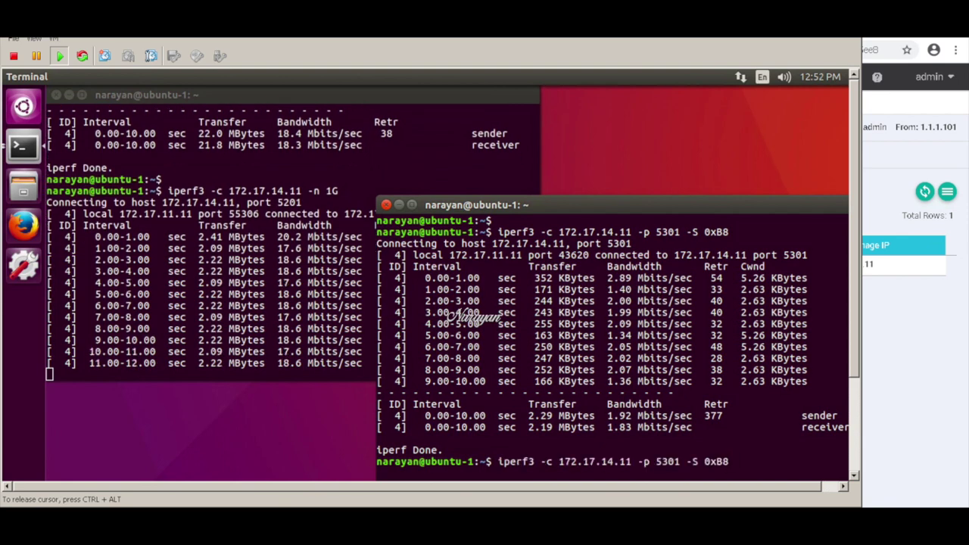
pyautogui.press('Return')
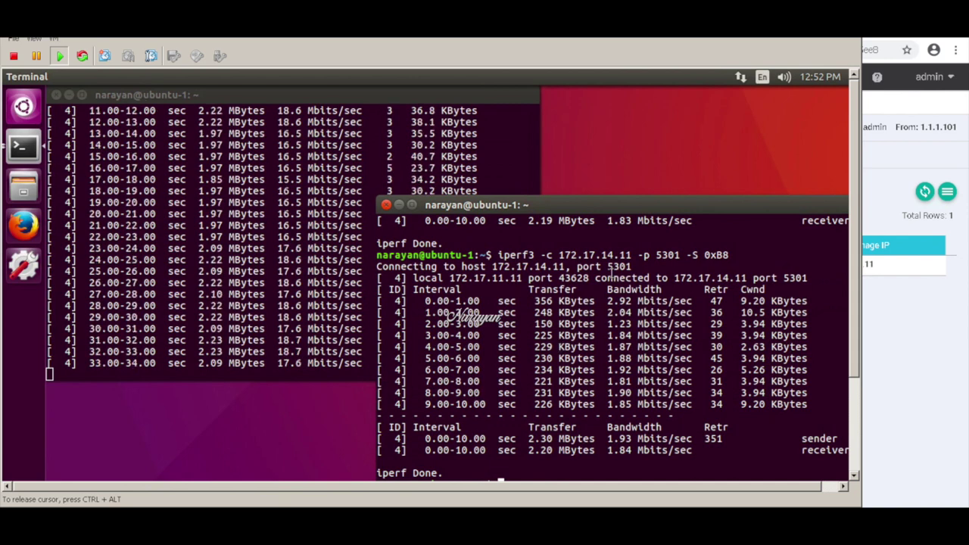
# Clear the previous test output from the second terminal
pyautogui.write('celar')
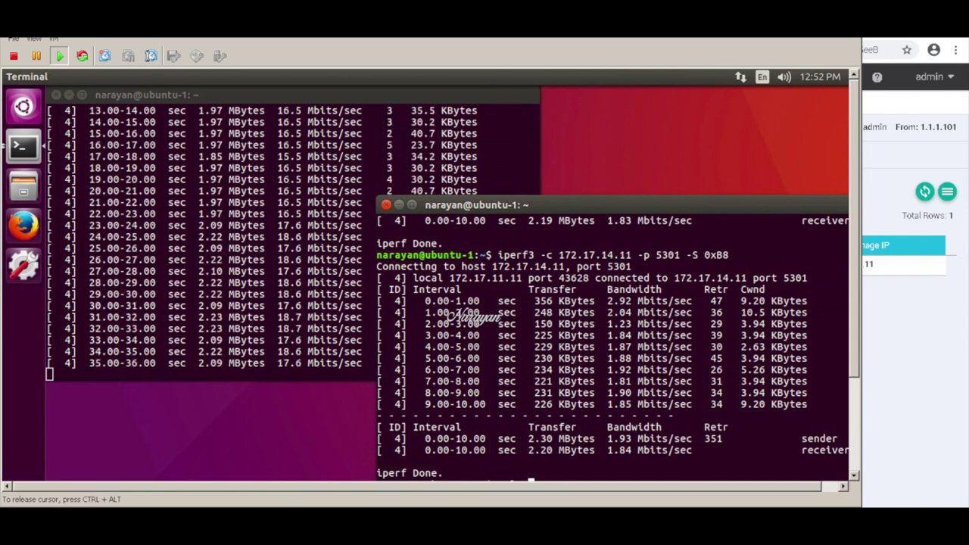
pyautogui.press('Return')
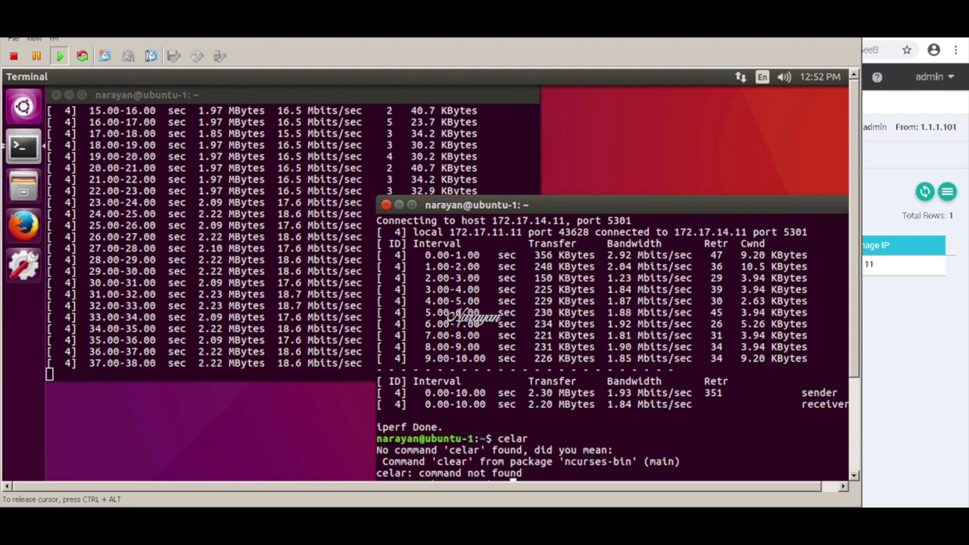
pyautogui.hotkey('ctrl', 'l')
pyautogui.press('Return')
# Run the second terminal's test with a different ToS value, using iperf3 -c 172.17.14.11 -p 5301 -S 0x88
pyautogui.write('celar')
pyautogui.press('Up')
pyautogui.press('Up')
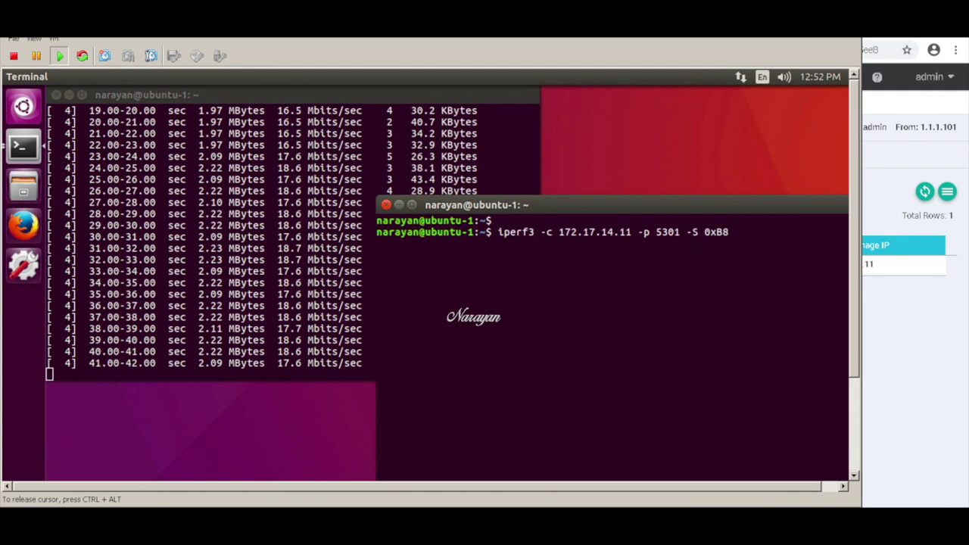
pyautogui.press('BackSpace')
pyautogui.press('BackSpace')
pyautogui.write('88')
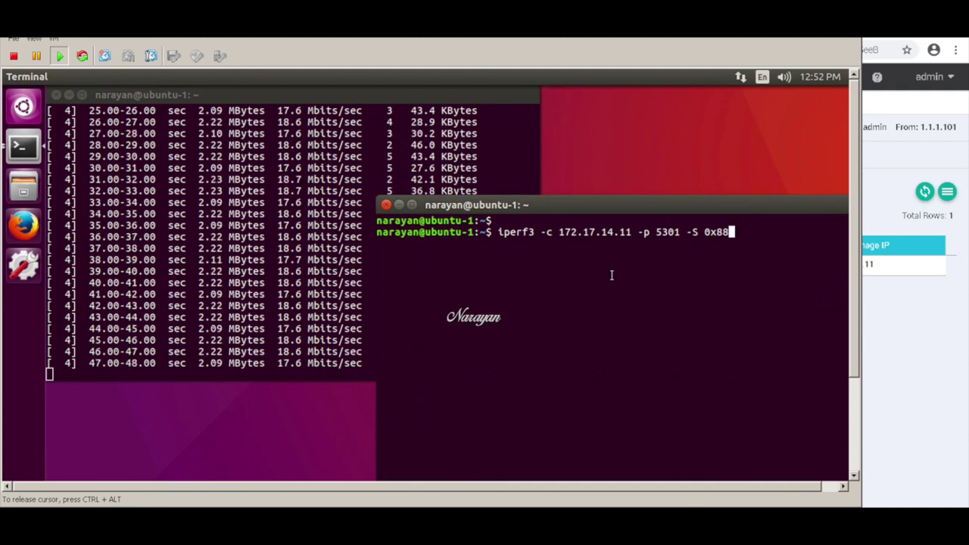
pyautogui.press('Return')
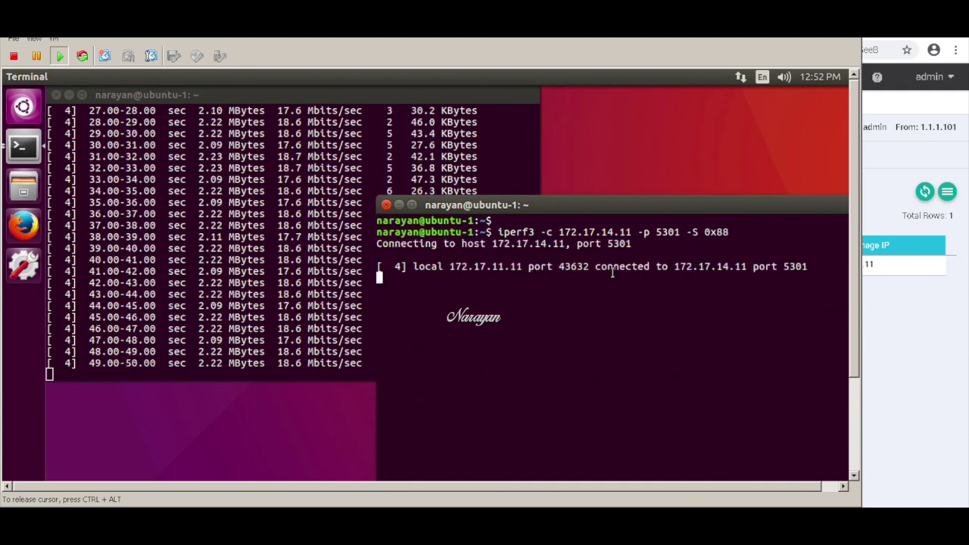